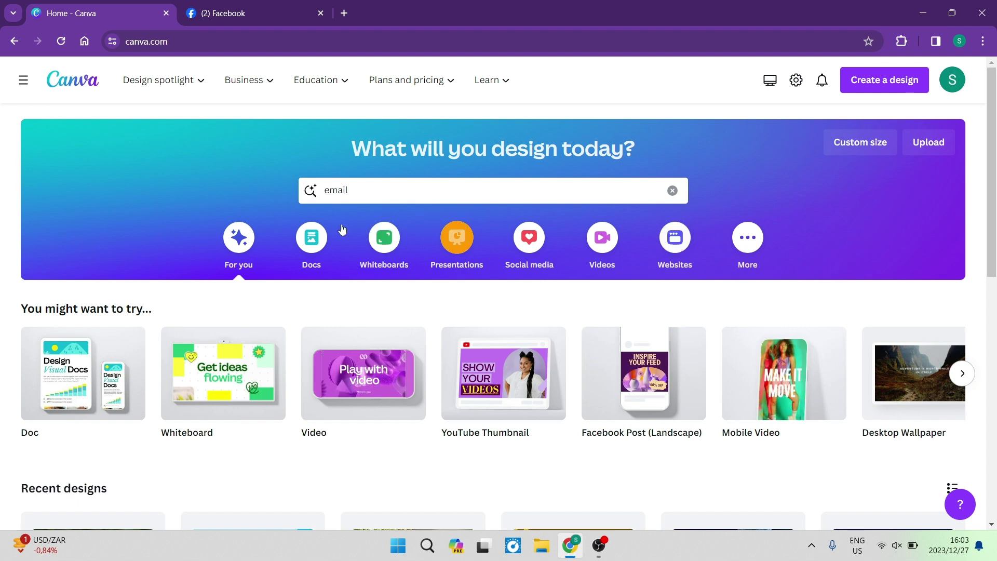
Open the Email Newsletter template category from the home page search suggestions for "email".
click(460, 194)
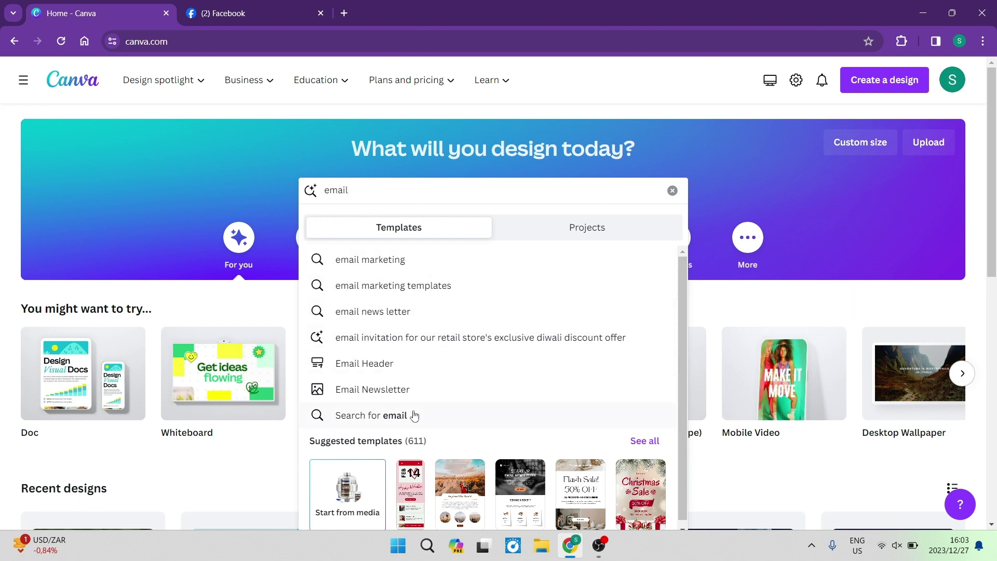
click(399, 390)
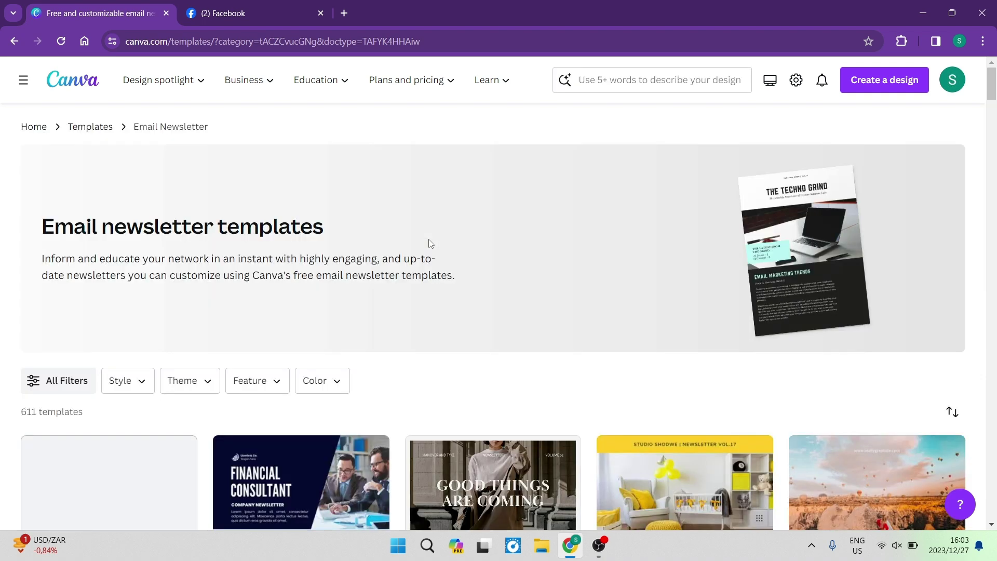
scroll(429, 242, down, 3)
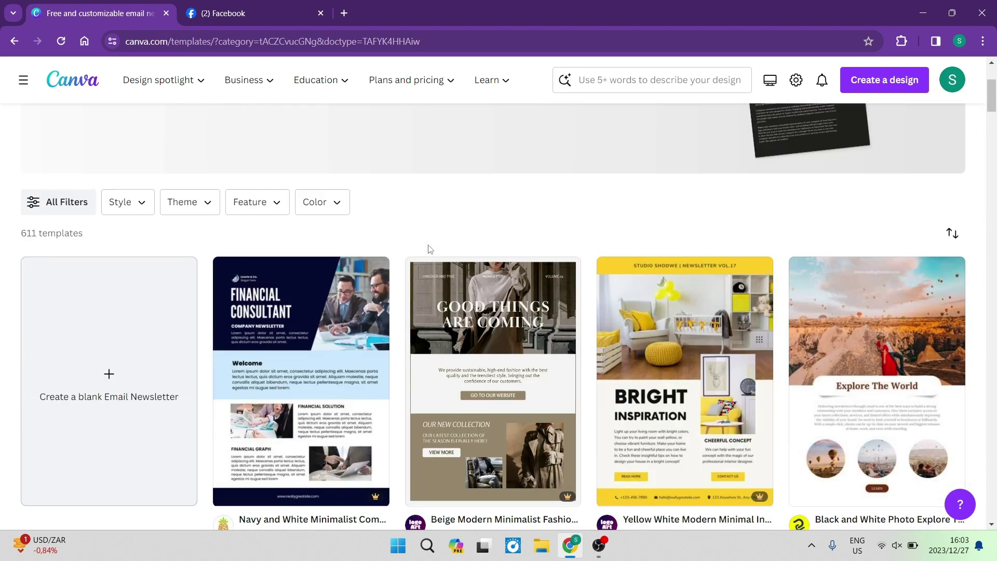
scroll(429, 255, down, 1)
scroll(426, 257, up, 1)
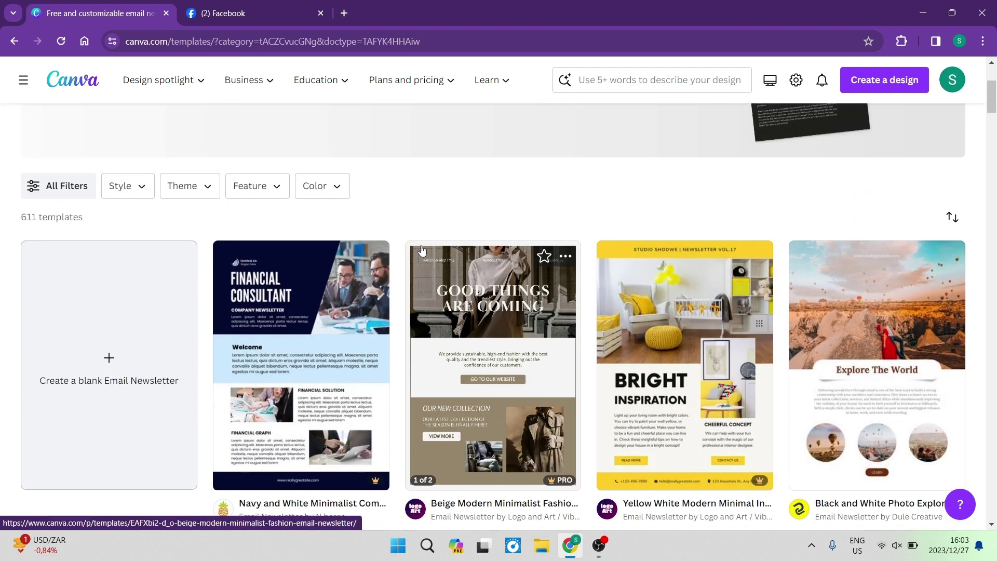
Review all available template filters, from style and theme down to topic and color, without applying any.
click(69, 188)
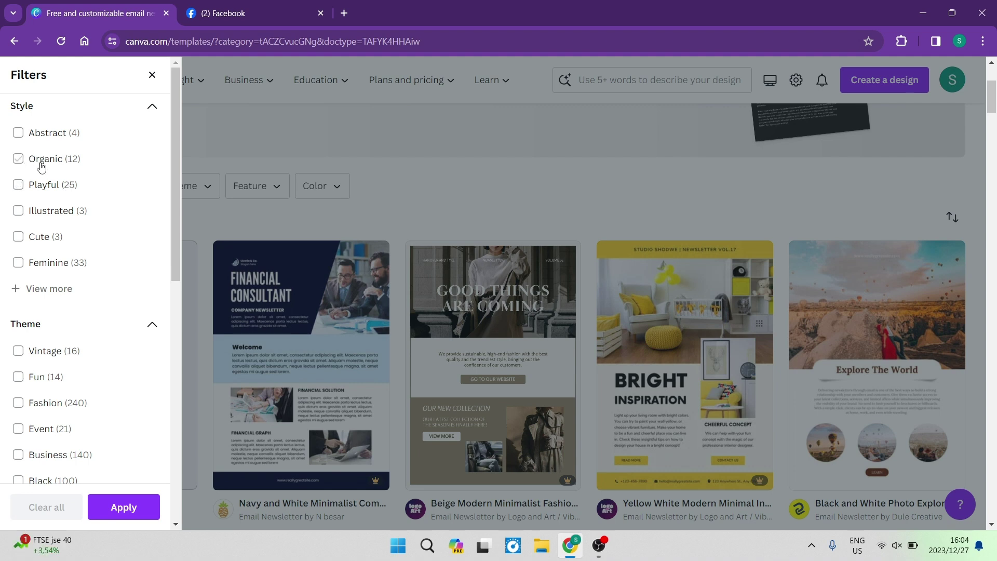
scroll(34, 298, down, 6)
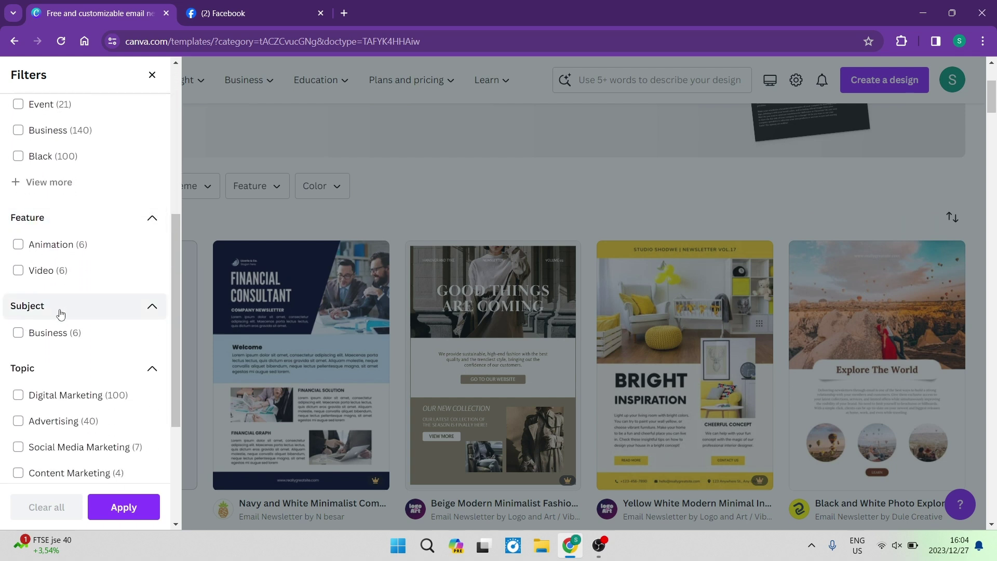
scroll(61, 314, down, 3)
click(61, 314)
scroll(61, 314, down, 2)
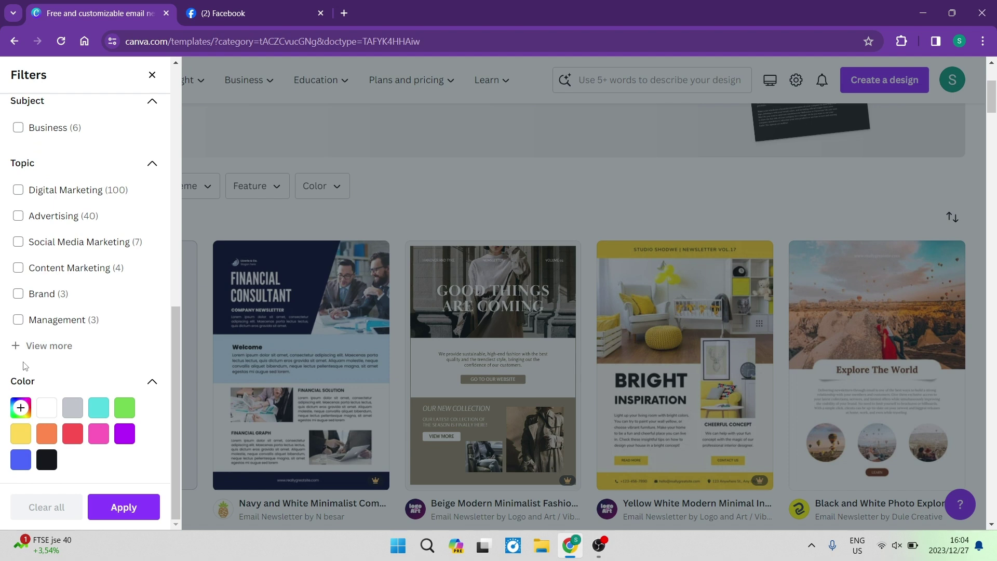
click(115, 246)
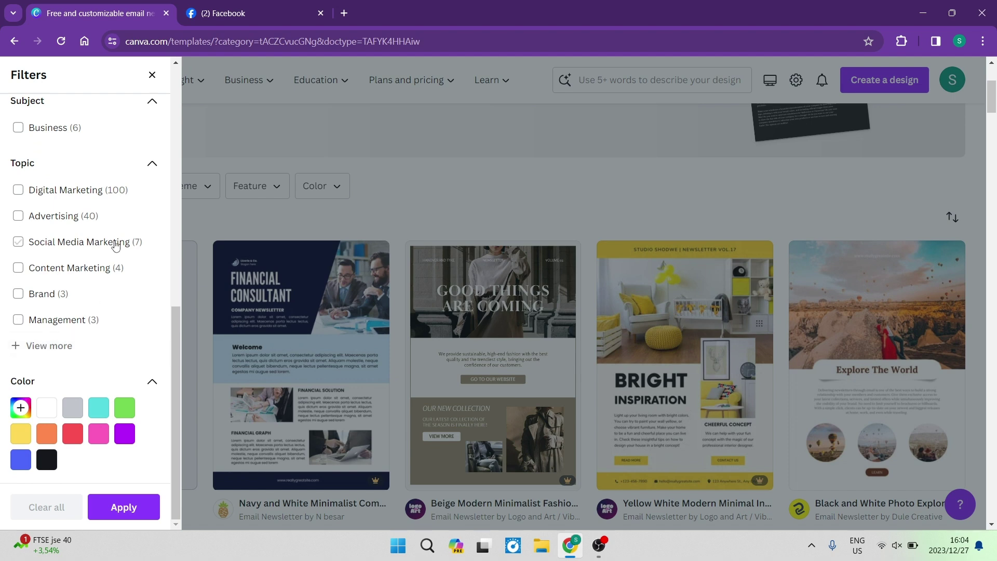
click(152, 75)
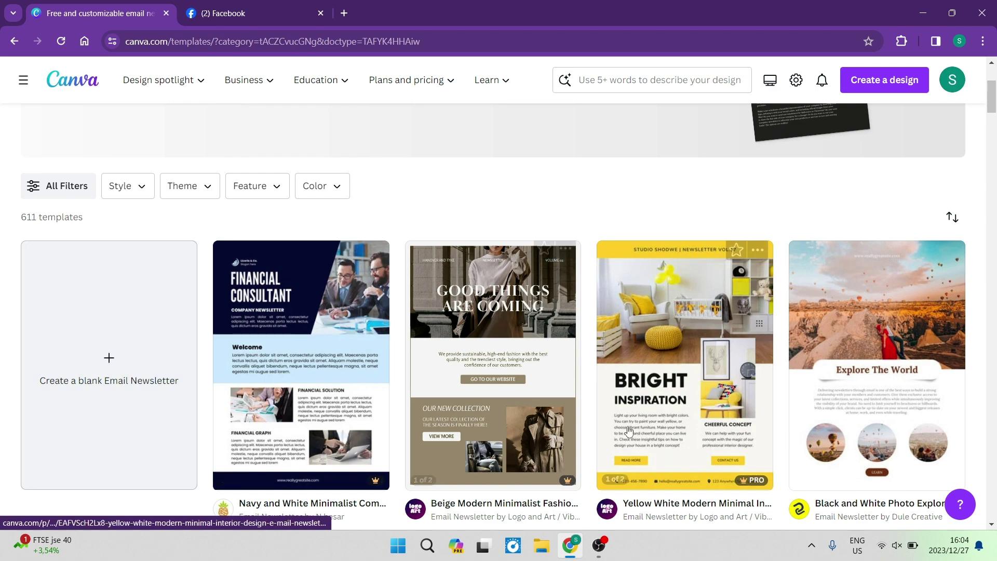
Look over the email newsletter templates and create a blank Email Newsletter design.
scroll(614, 388, down, 5)
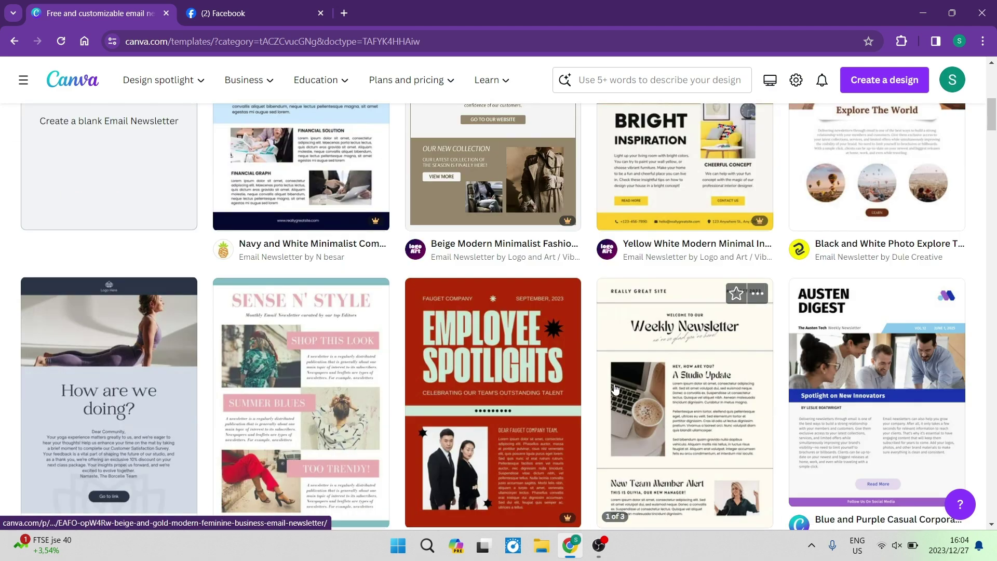
scroll(614, 389, down, 5)
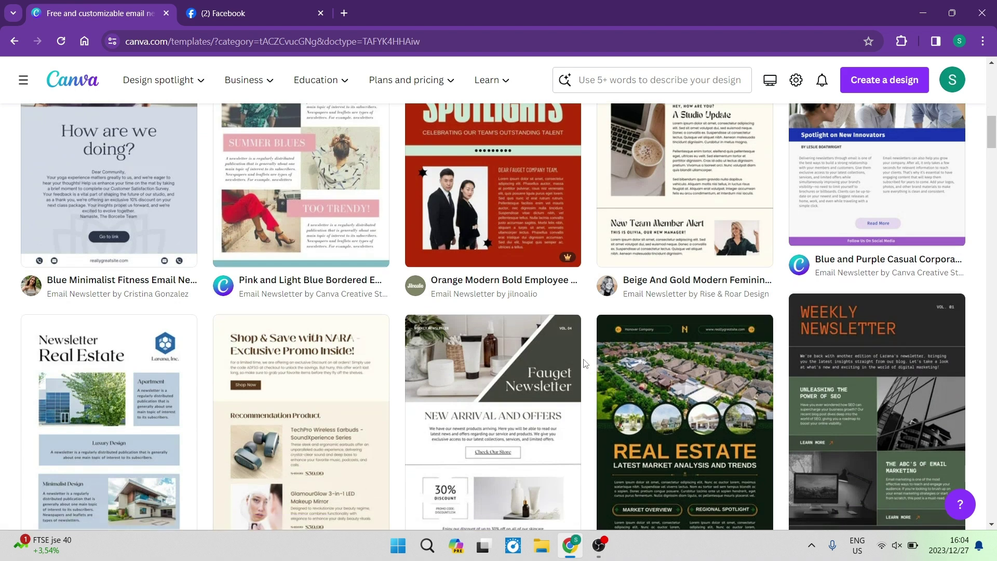
scroll(586, 364, down, 9)
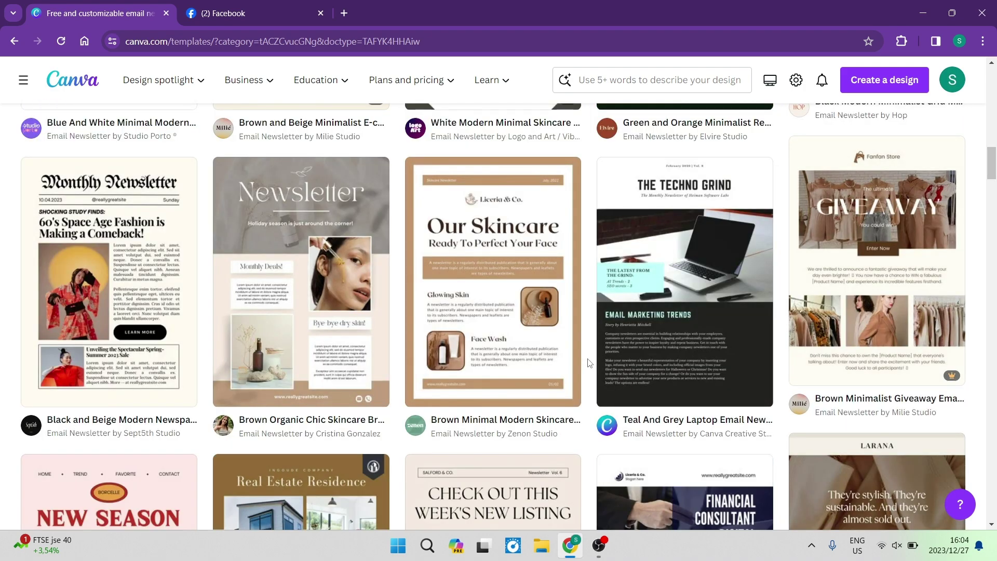
scroll(589, 362, up, 15)
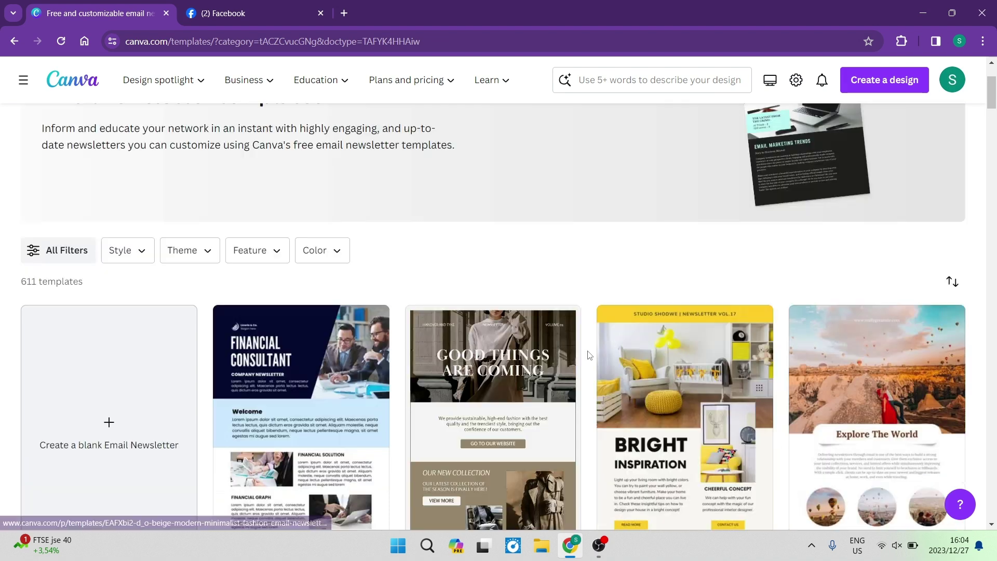
scroll(592, 332, down, 2)
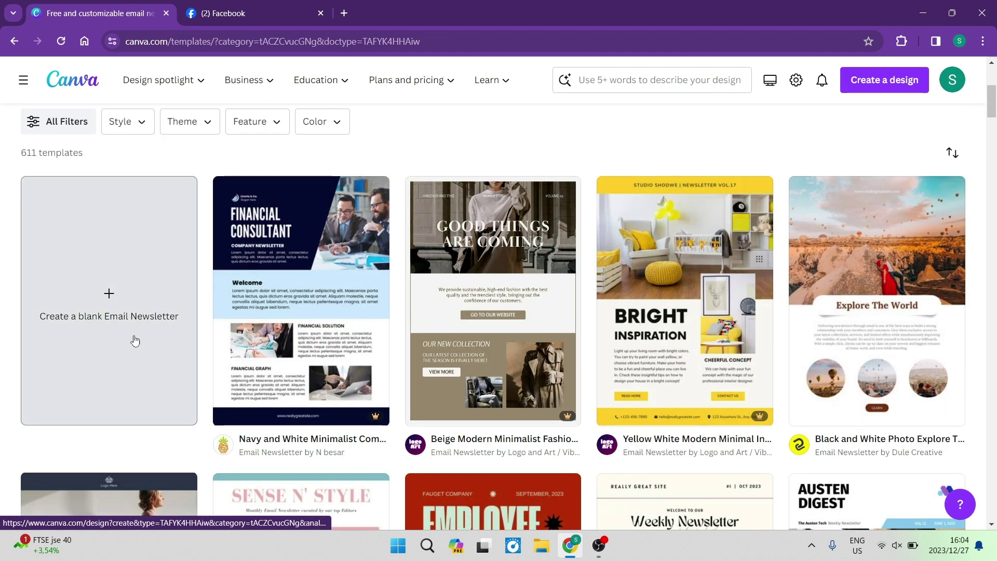
click(104, 331)
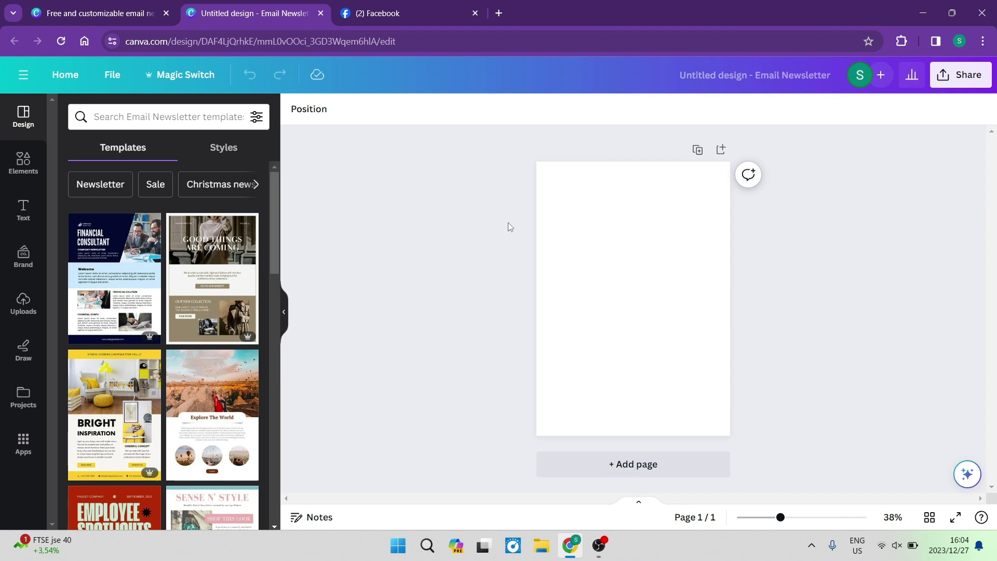
Switch to the In EsSence Photography & Videography page on Facebook, view its profile picture and copy the image.
click(388, 20)
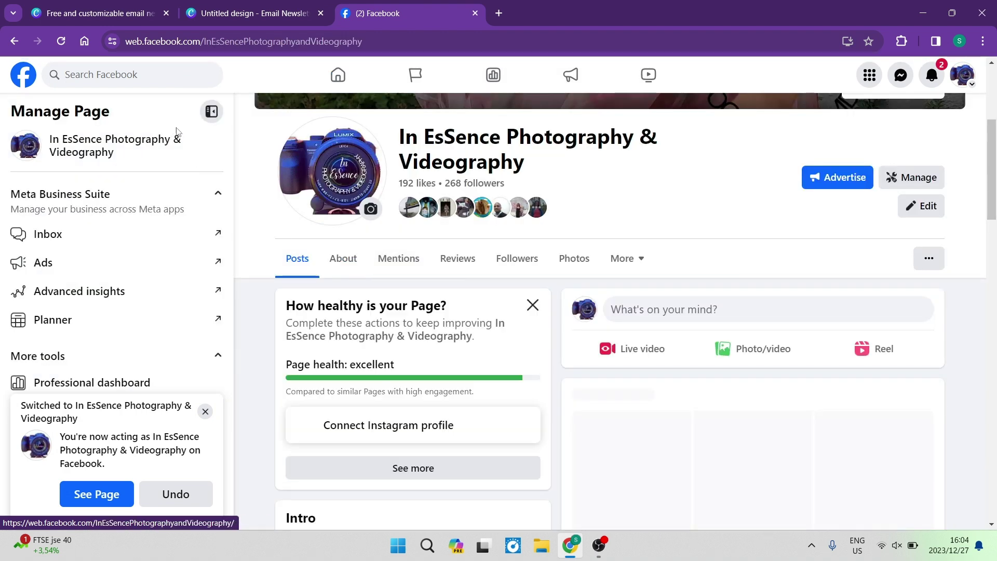
scroll(612, 309, down, 4)
scroll(558, 366, down, 4)
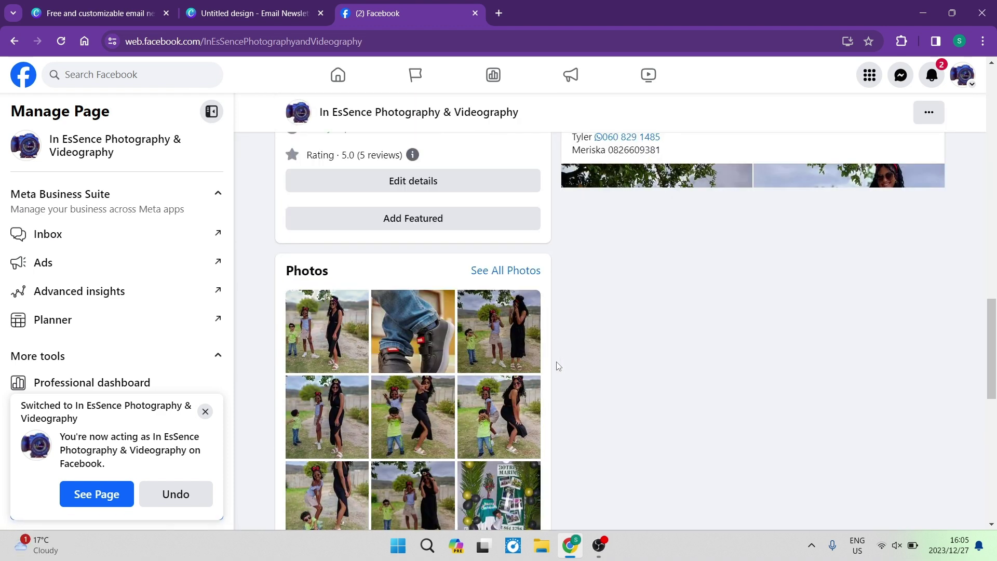
scroll(557, 366, up, 10)
scroll(457, 379, down, 1)
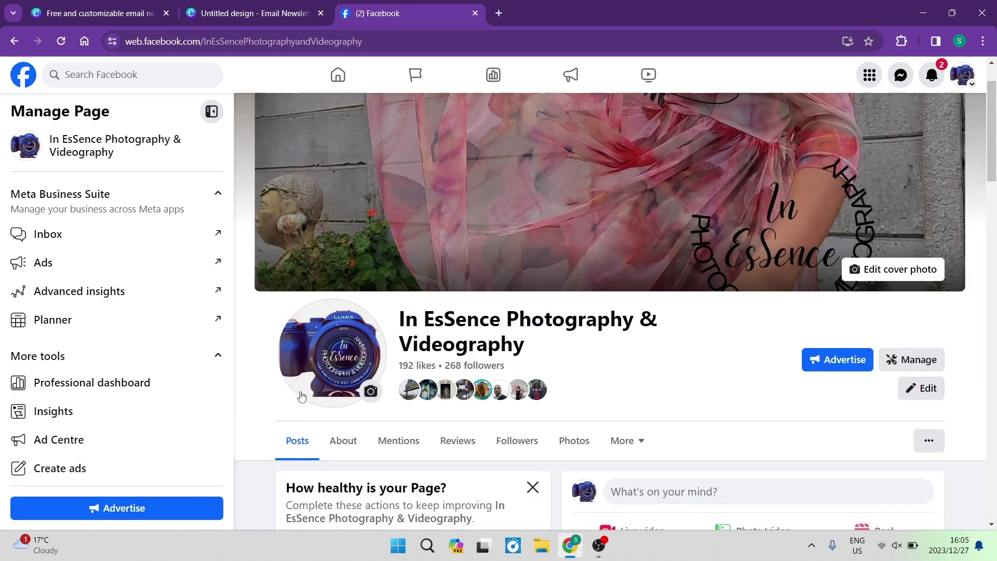
scroll(362, 270, down, 1)
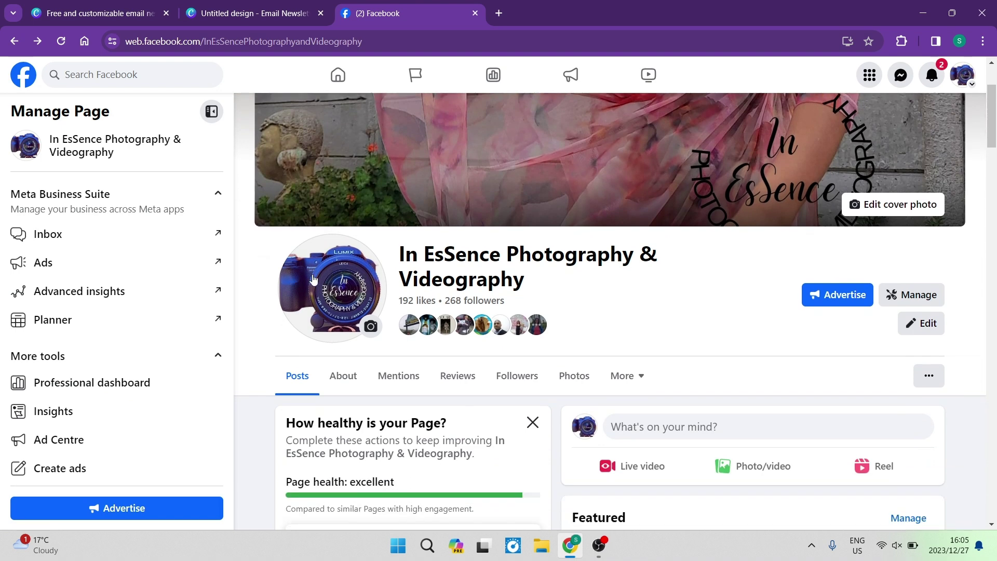
click(340, 293)
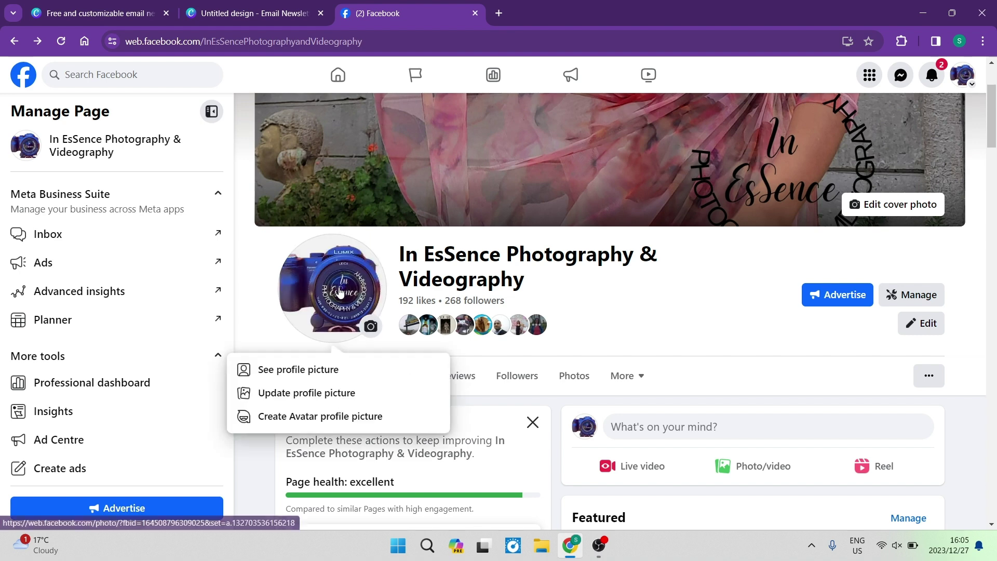
click(291, 369)
right_click(390, 243)
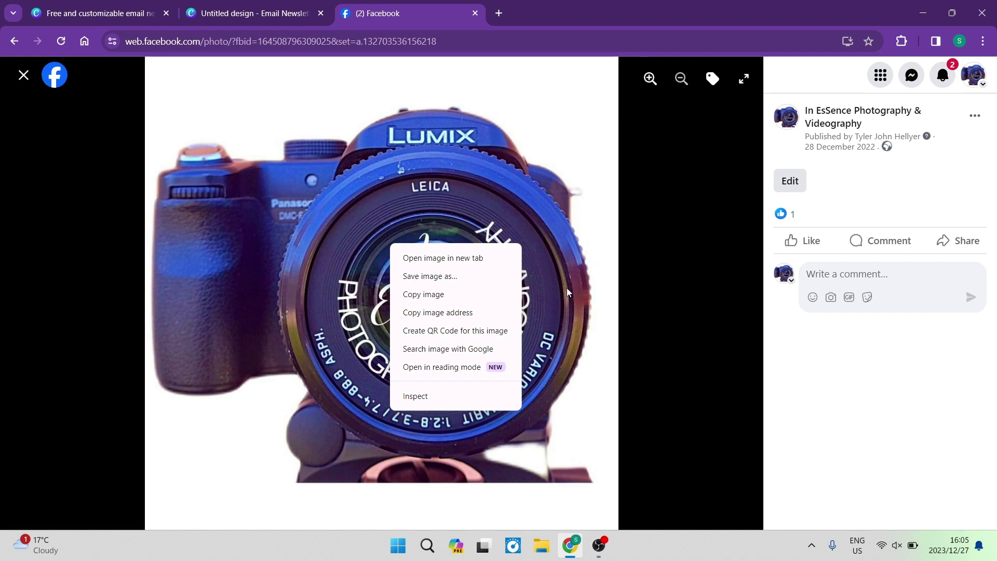
click(422, 295)
Switch back to the Canva newsletter design and paste the copied logo onto the blank page, allowing clipboard access.
click(260, 14)
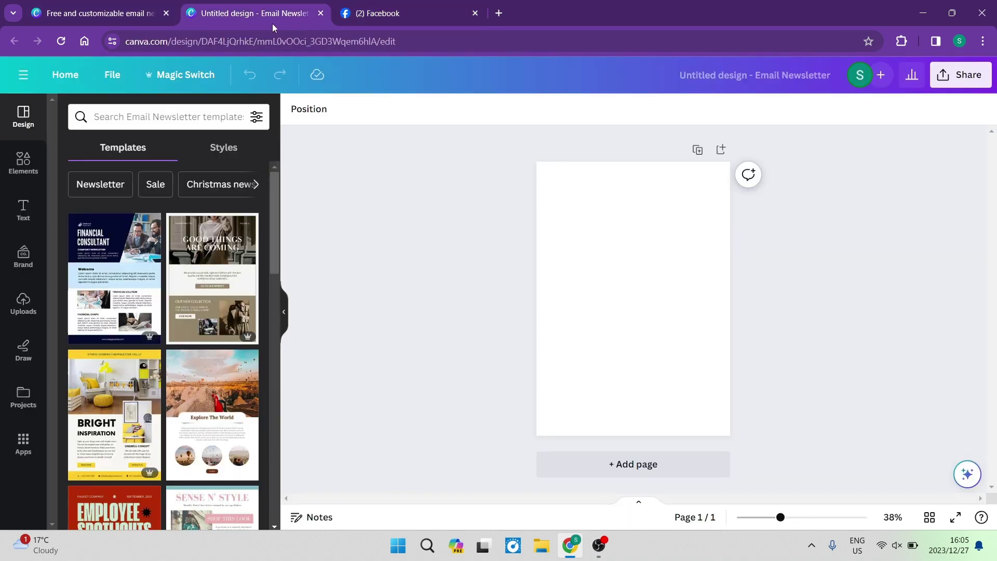
right_click(606, 226)
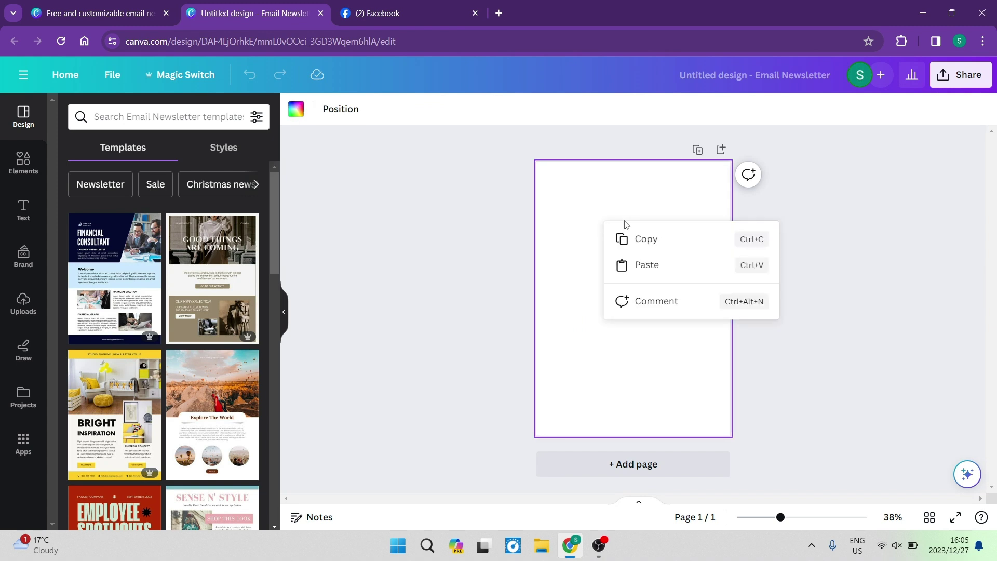
click(655, 265)
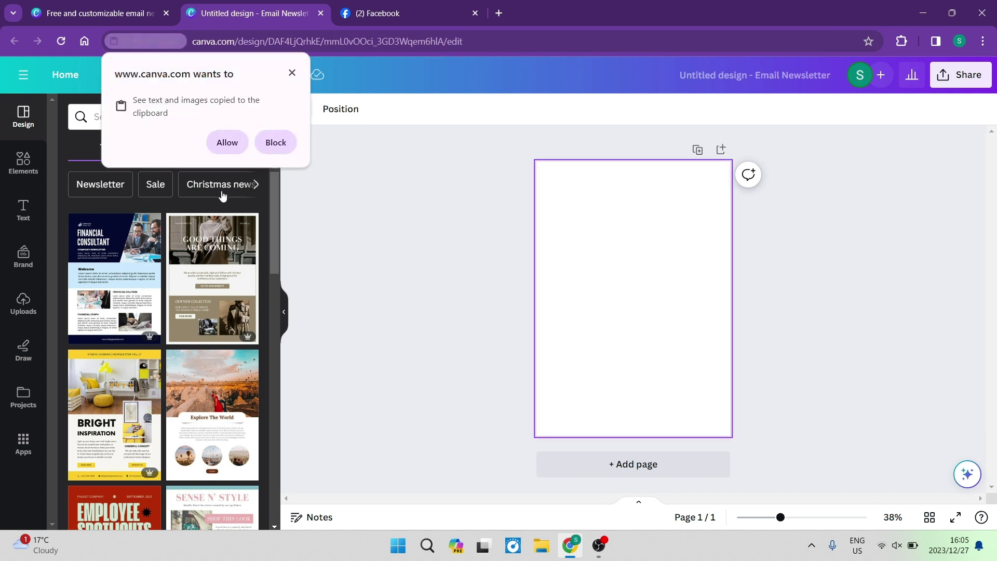
click(227, 141)
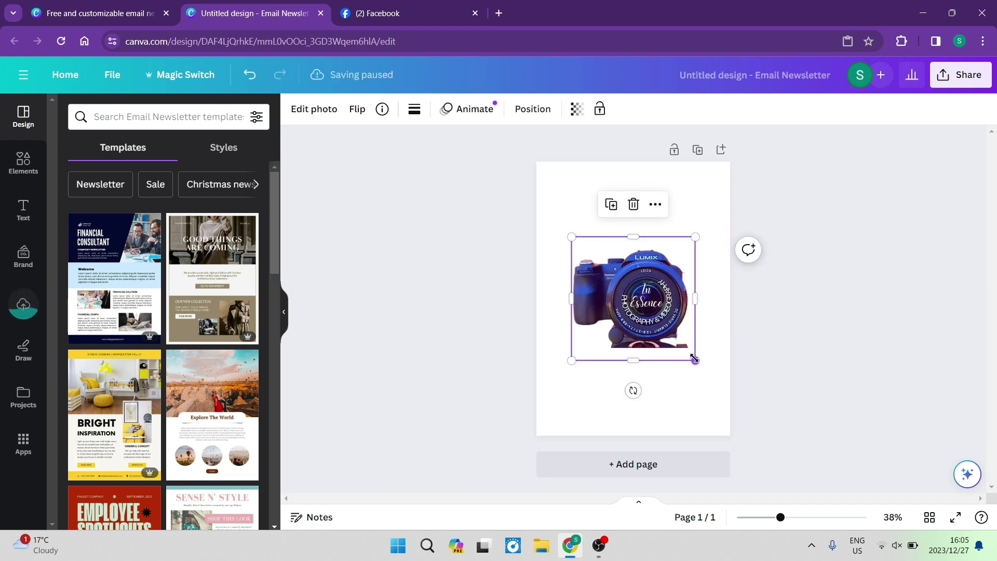
Shrink the pasted camera logo and place it horizontally centred against the top edge of the page.
drag(695, 359, 615, 281)
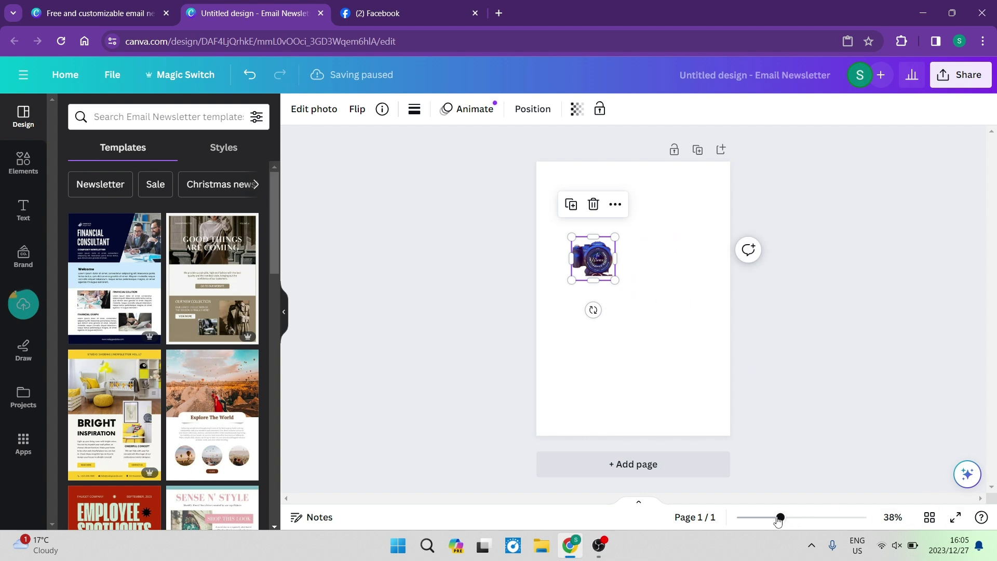
drag(777, 520, 813, 519)
scroll(558, 389, up, 4)
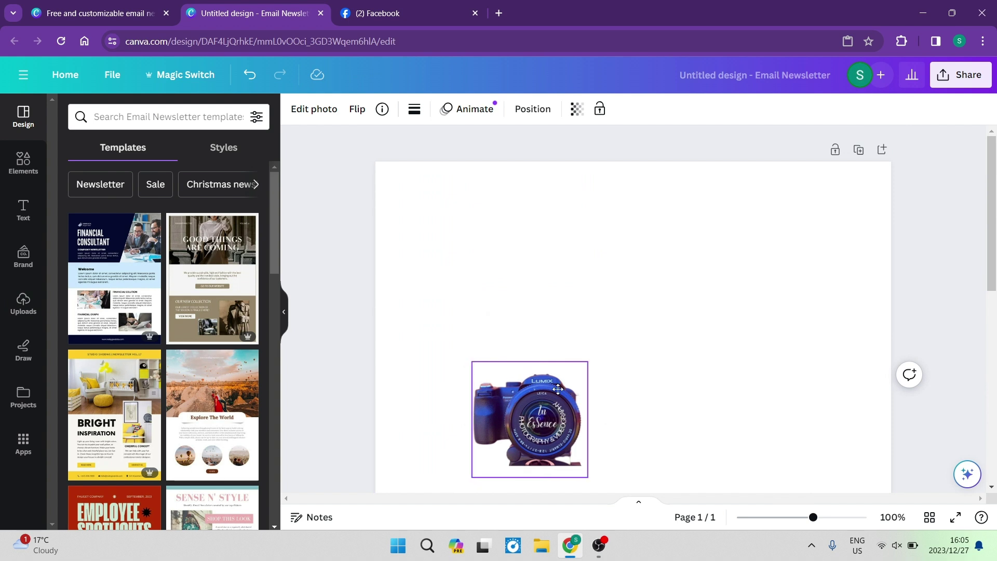
drag(557, 389, 634, 224)
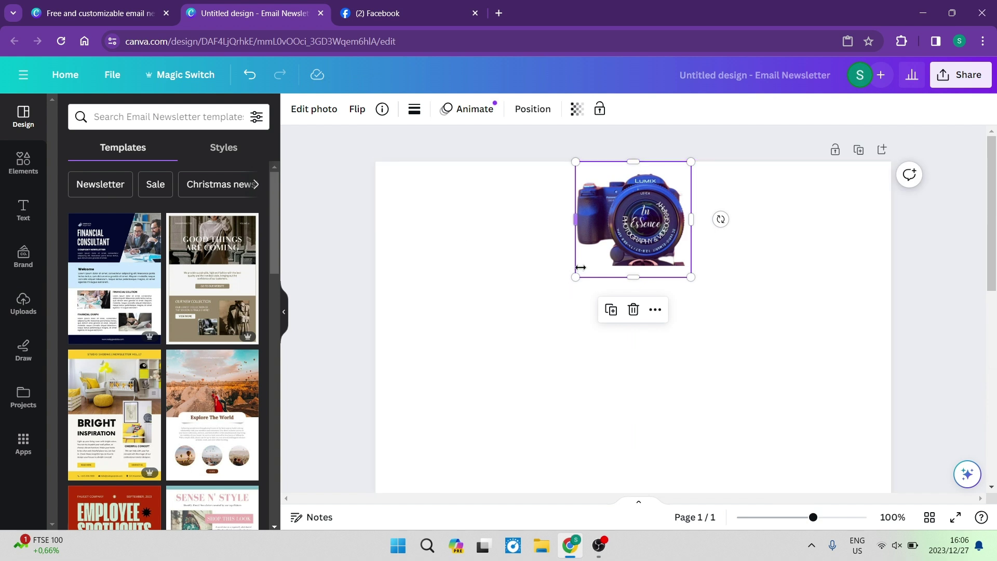
click(572, 340)
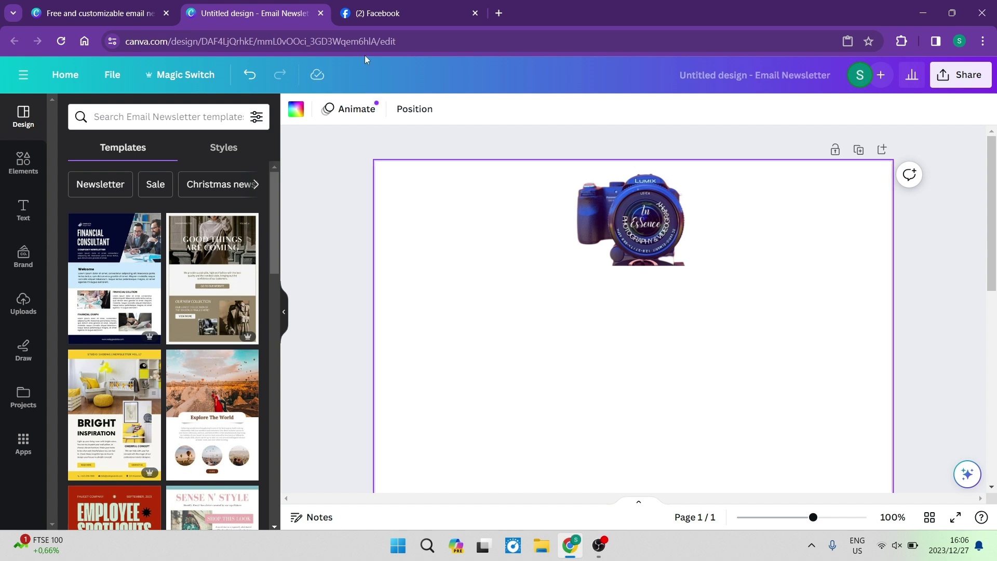
Browse the font combinations for text and add the yellow COMING SOON style to the newsletter page.
scroll(375, 258, down, 1)
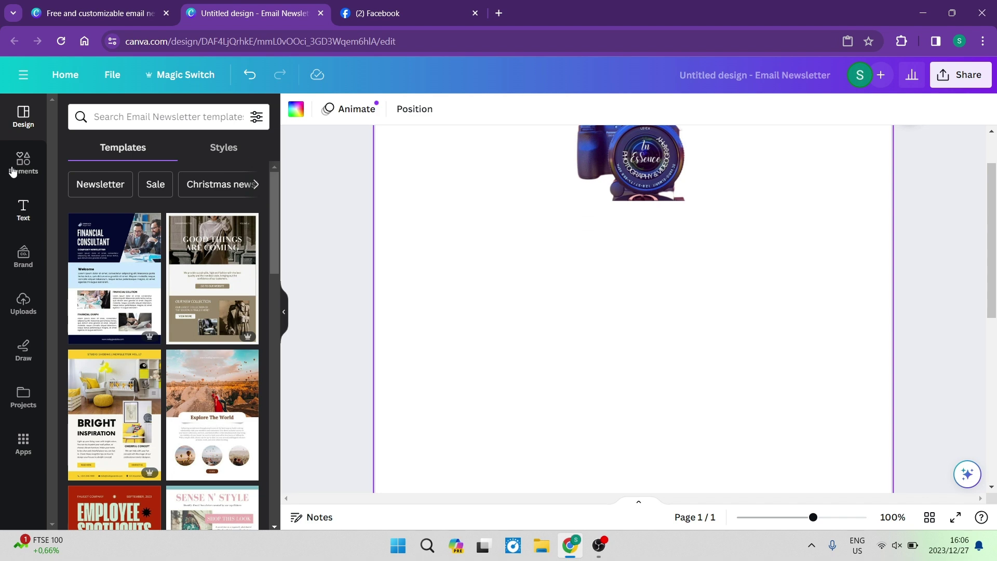
click(24, 209)
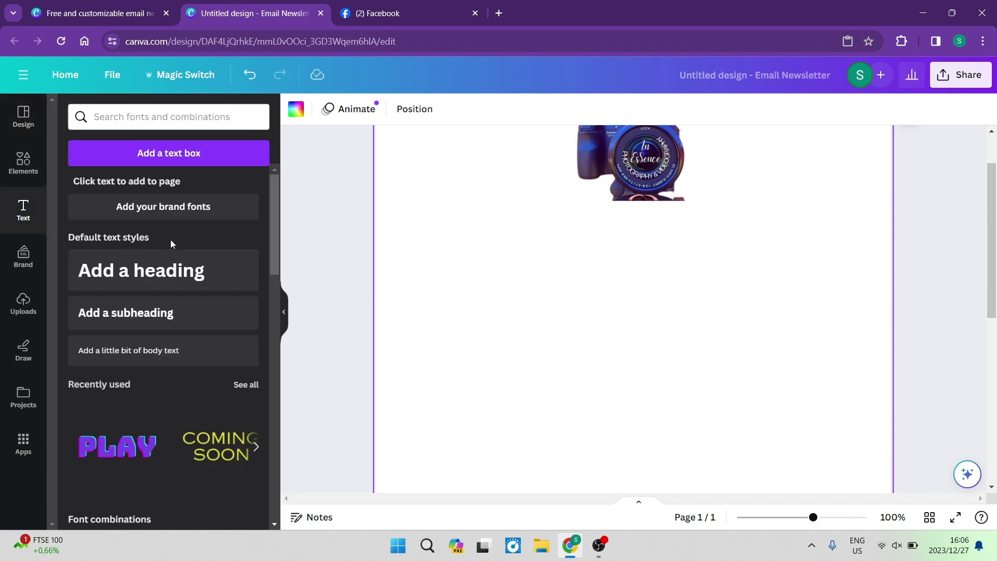
scroll(167, 260, down, 3)
scroll(149, 276, down, 5)
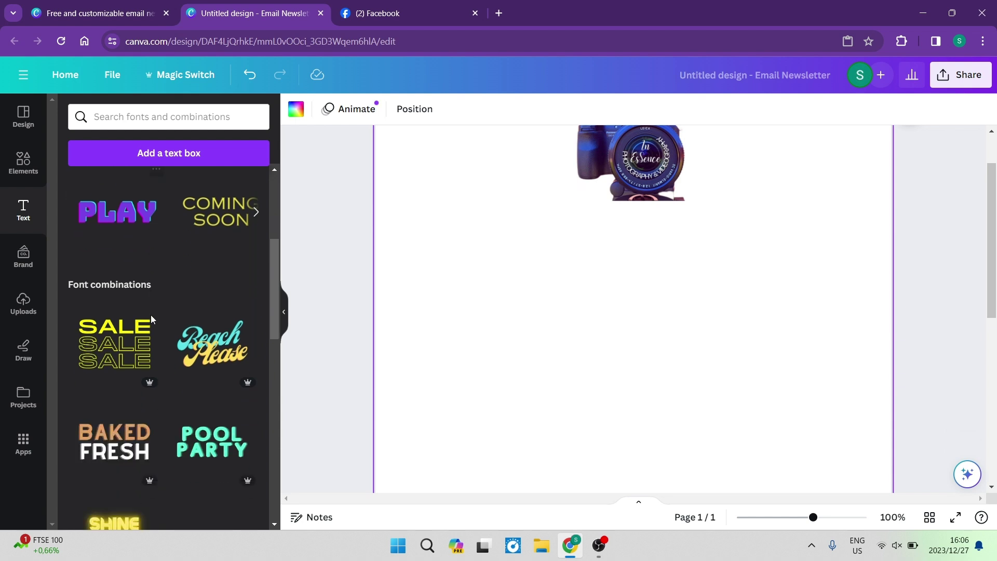
scroll(164, 371, down, 10)
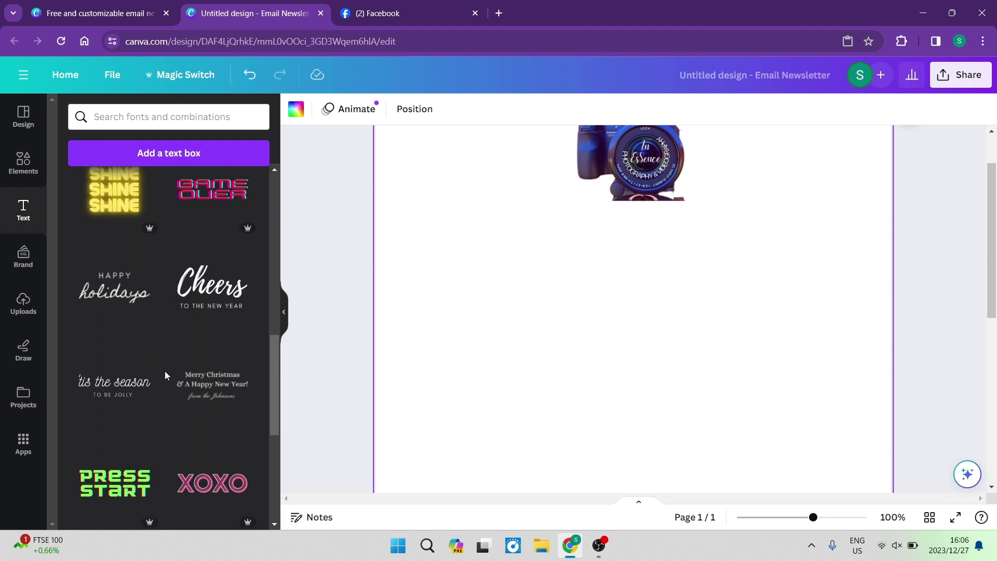
scroll(156, 363, down, 7)
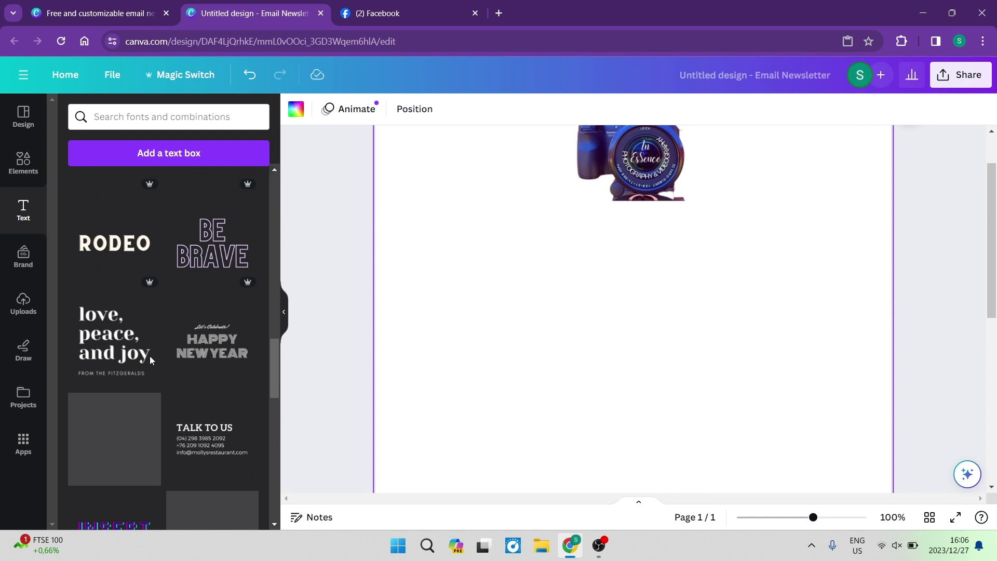
scroll(154, 357, down, 6)
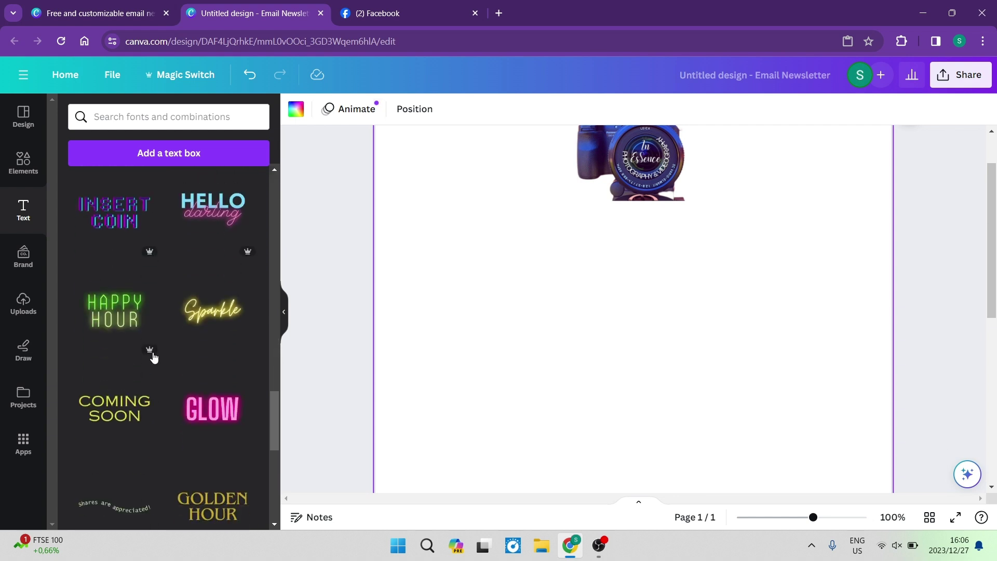
scroll(130, 343, down, 1)
scroll(120, 334, up, 4)
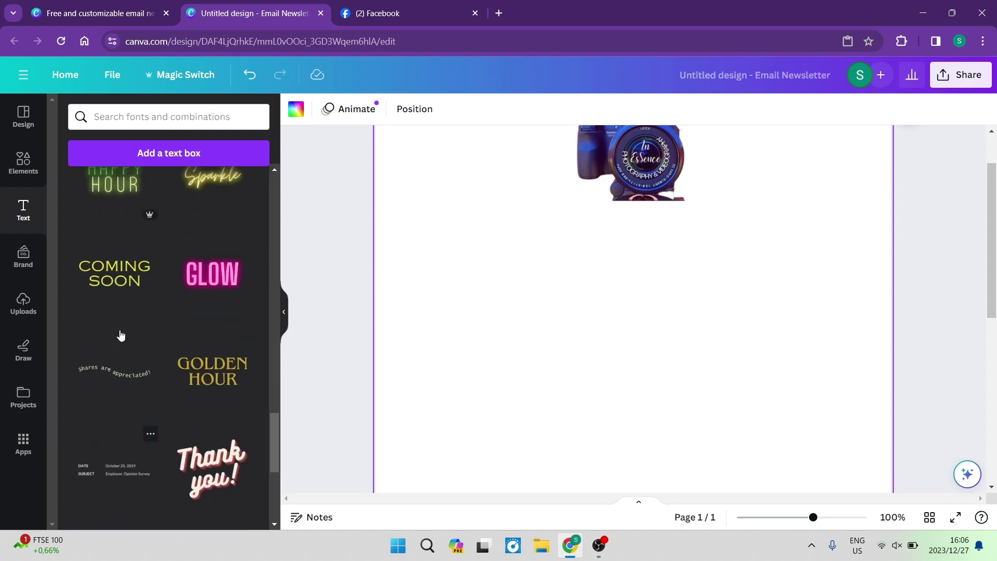
click(120, 338)
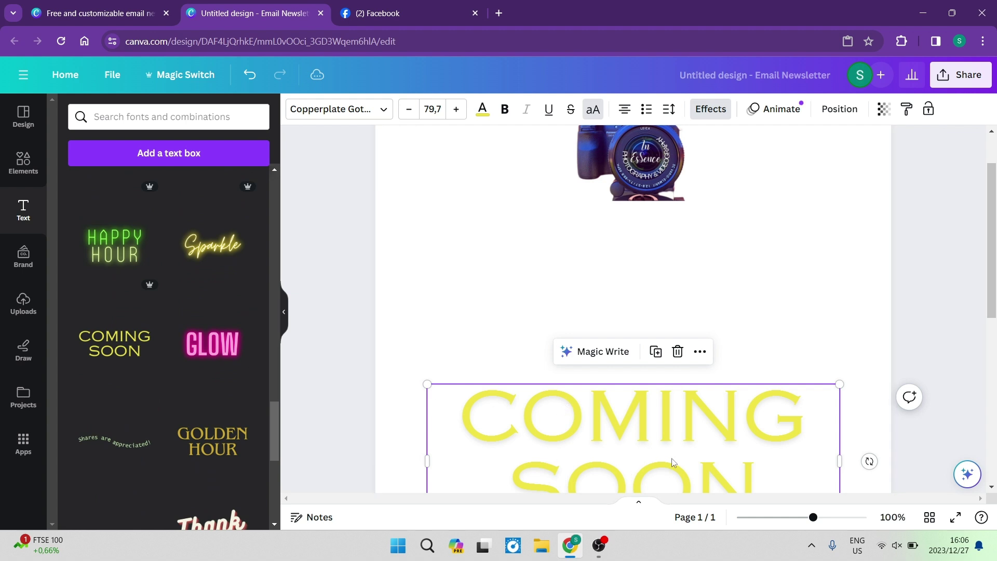
click(318, 384)
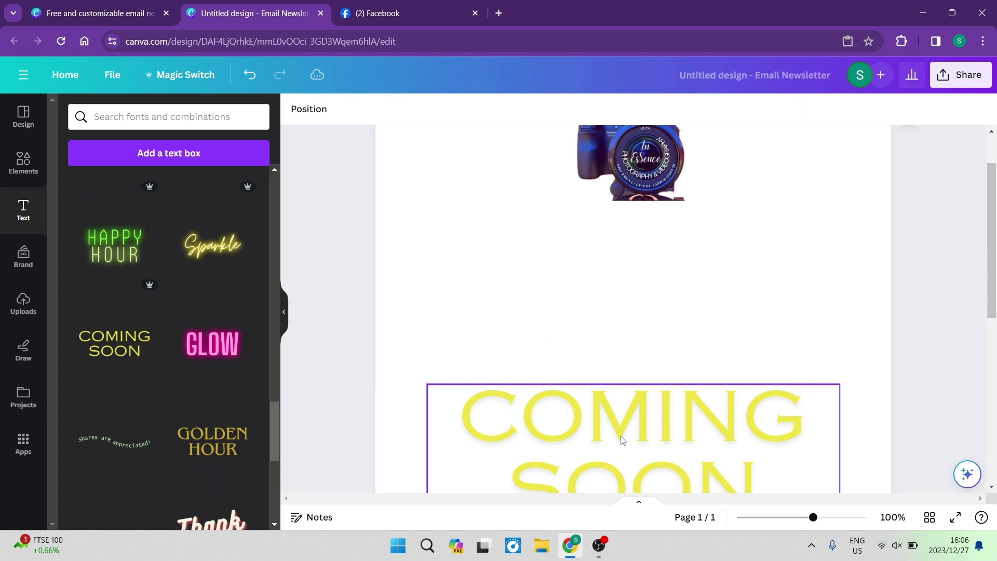
Move the COMING SOON text up so it sits centred directly beneath the camera logo.
click(627, 454)
drag(627, 455, 626, 270)
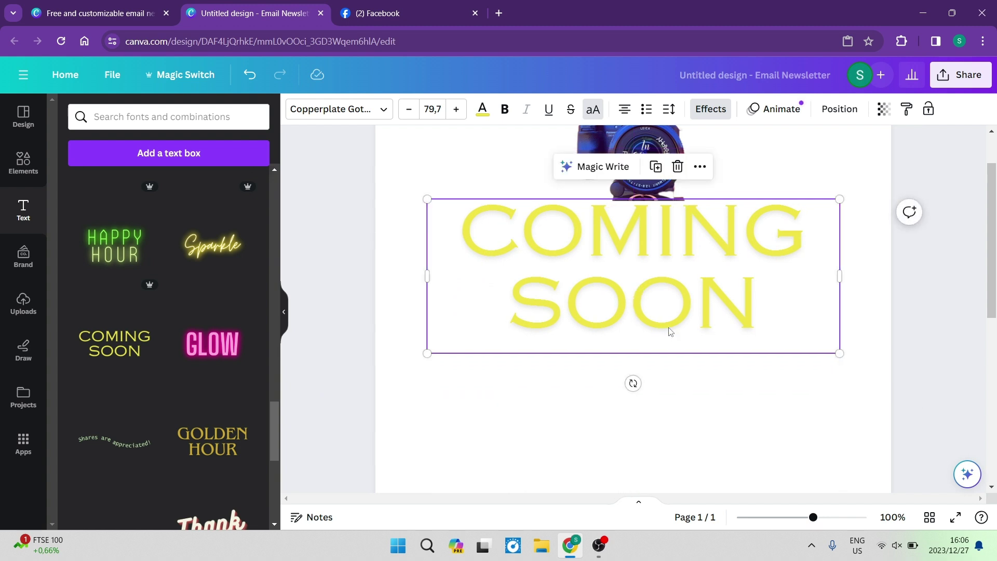
click(923, 257)
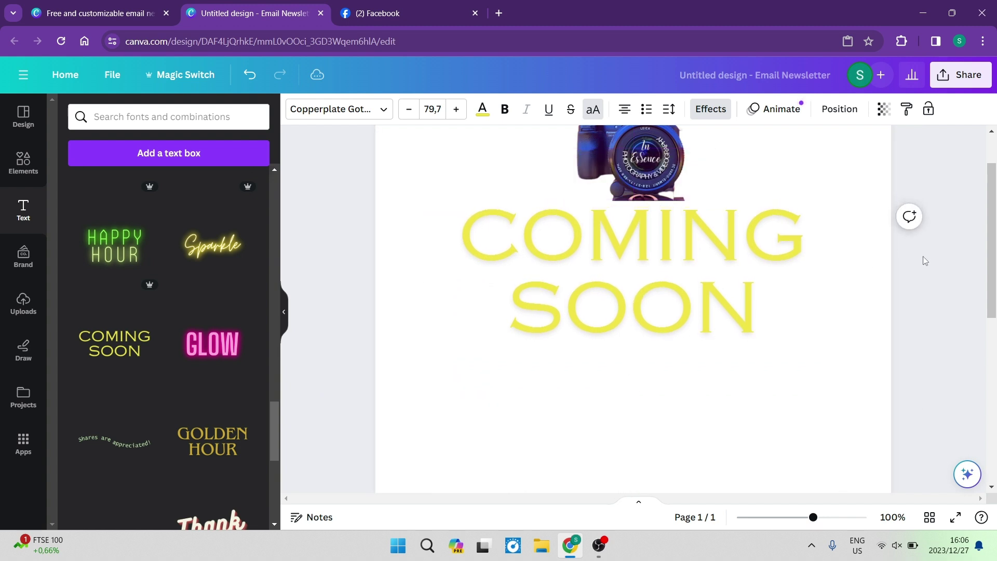
Reduce the font size of the COMING SOON text to 54,7.
click(578, 204)
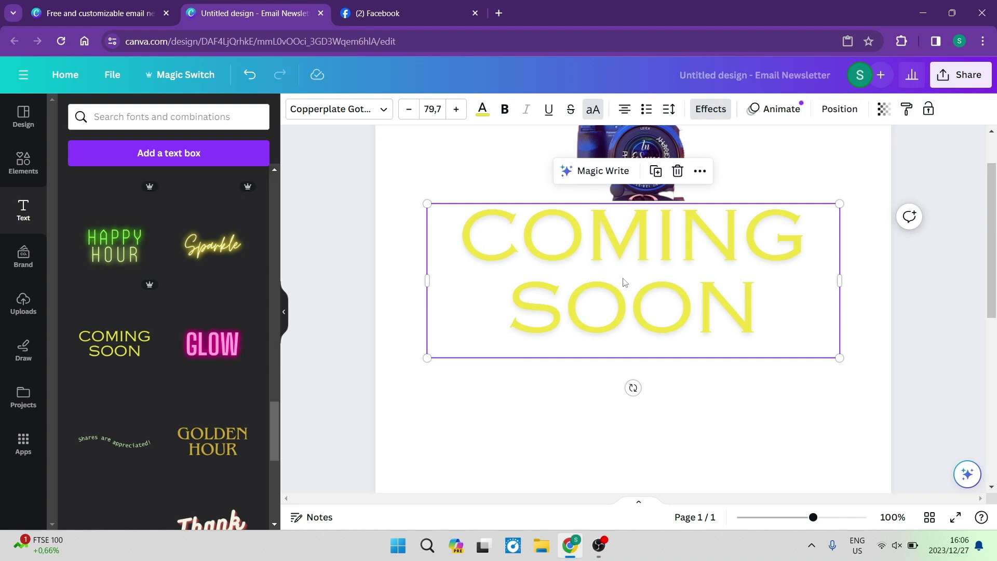
click(409, 110)
click(409, 110)
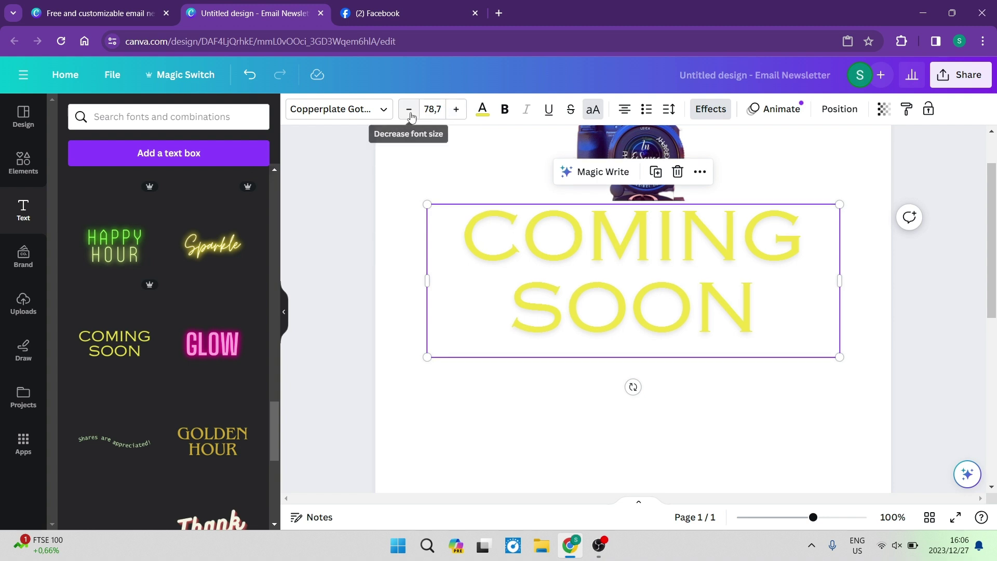
click(409, 110)
click(409, 110)
double_click(409, 110)
double_click(409, 110)
double_click(409, 110)
click(409, 110)
double_click(409, 110)
click(409, 111)
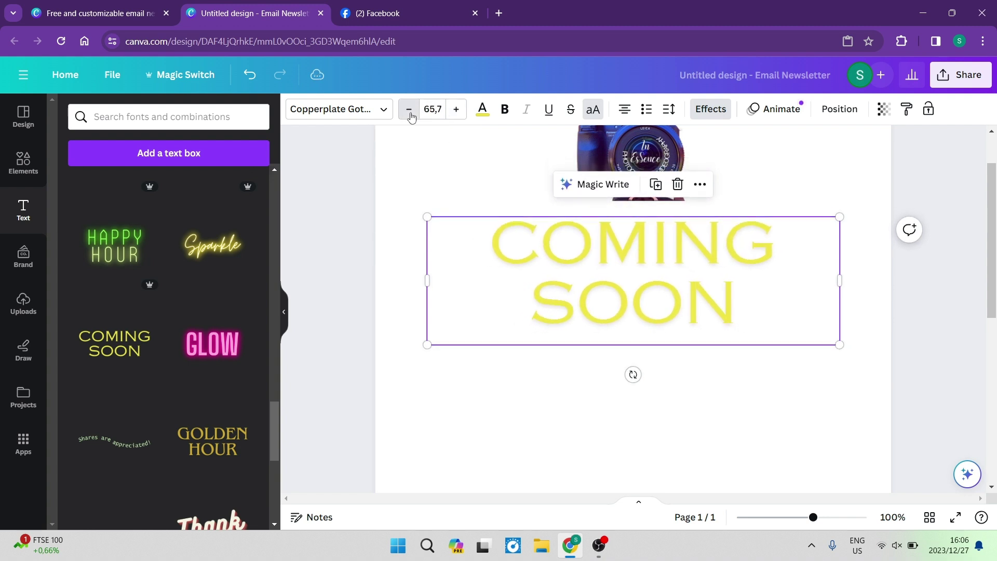
double_click(409, 110)
click(409, 110)
double_click(409, 111)
double_click(409, 110)
double_click(409, 110)
double_click(409, 110)
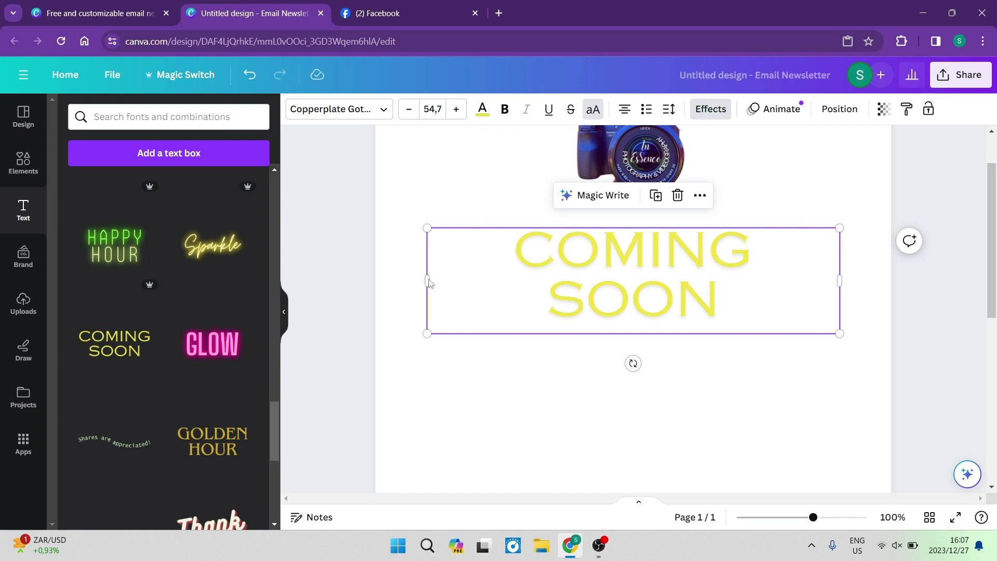
Widen the COMING SOON text box until the words fit on one line and place it centred just under the logo.
drag(421, 280, 376, 279)
drag(627, 280, 657, 232)
click(657, 232)
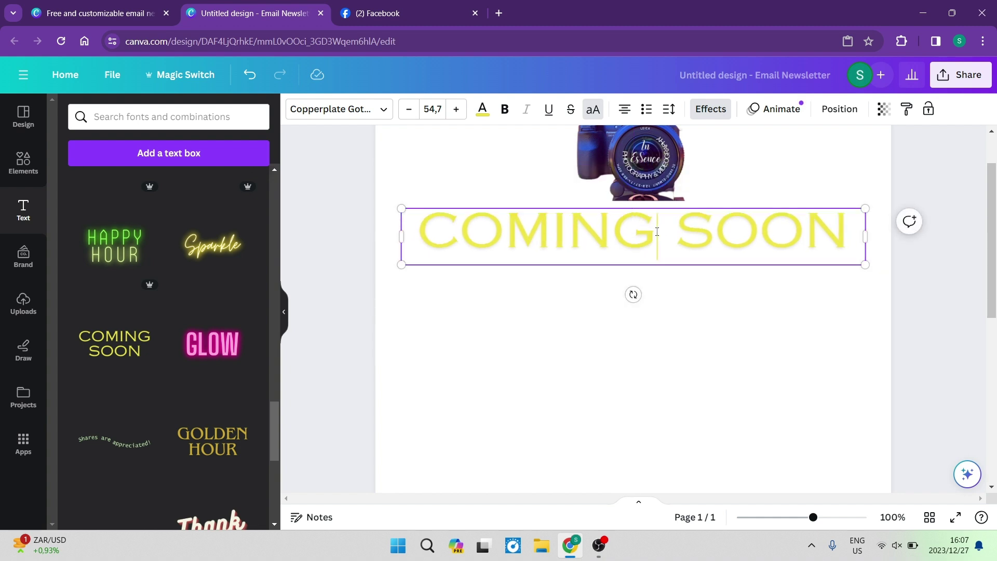
key(Escape)
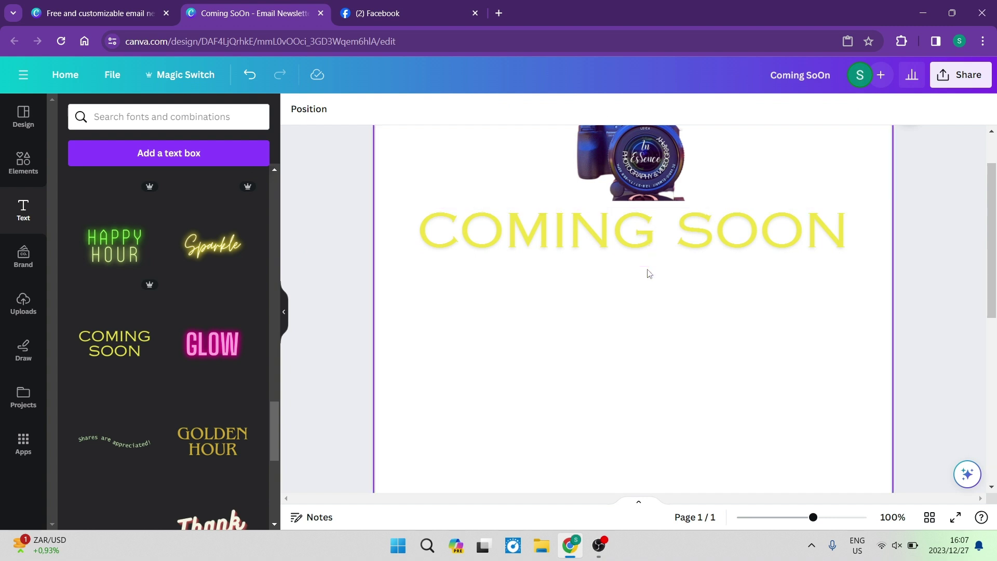
click(537, 231)
drag(537, 231, 586, 230)
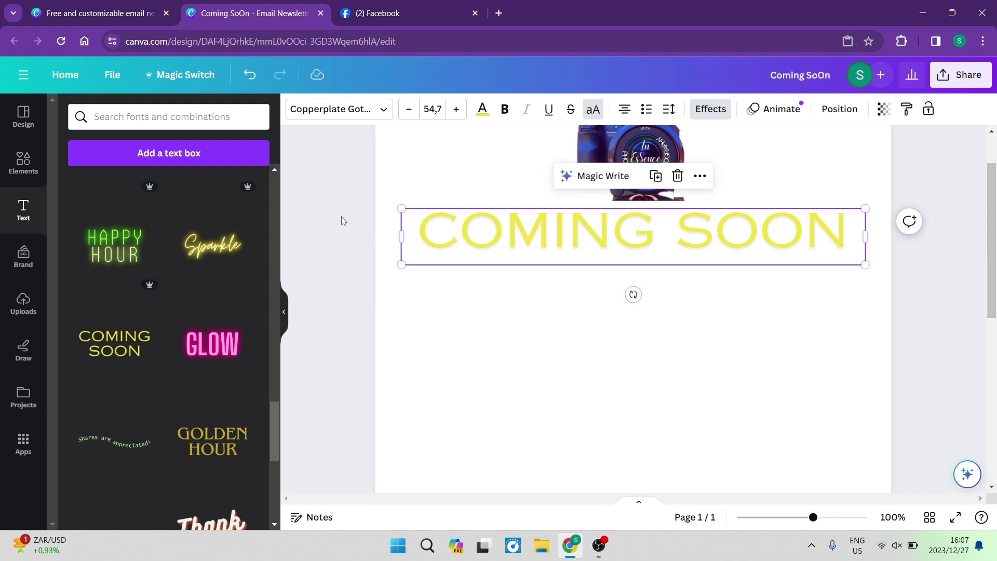
Try the colours taken from the logo photo on the COMING SOON text, finishing with the bright blue.
scroll(537, 253, up, 2)
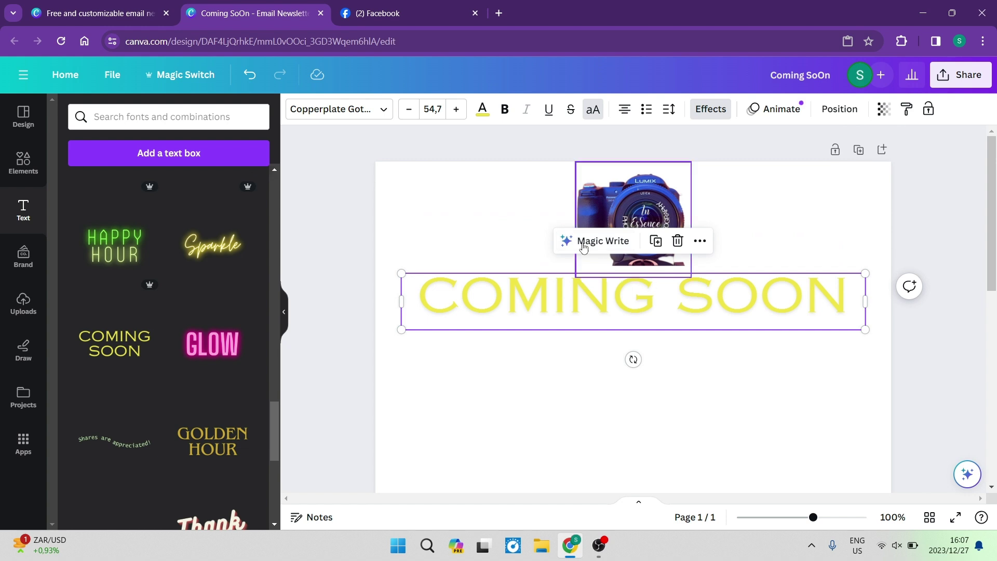
click(482, 109)
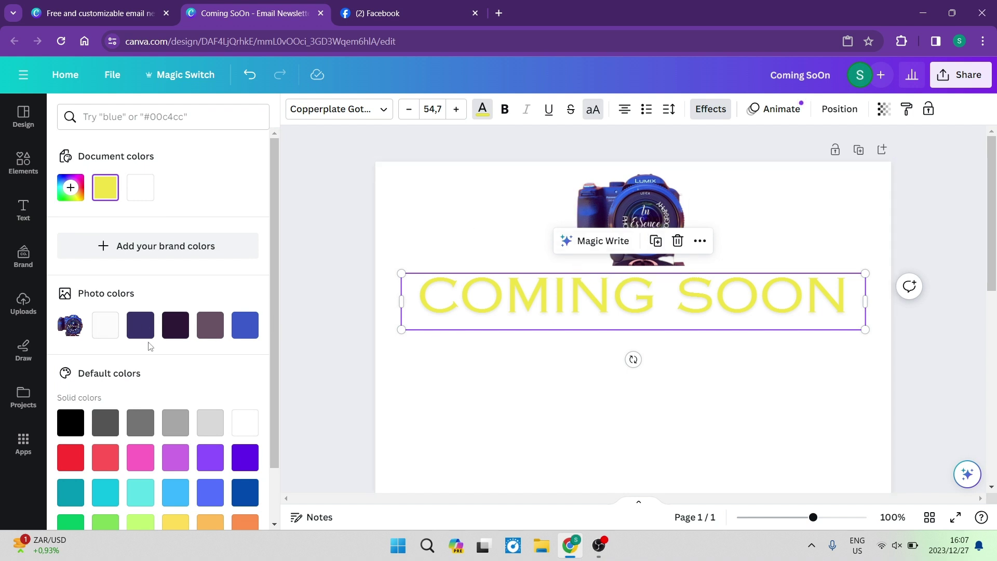
click(148, 332)
click(175, 326)
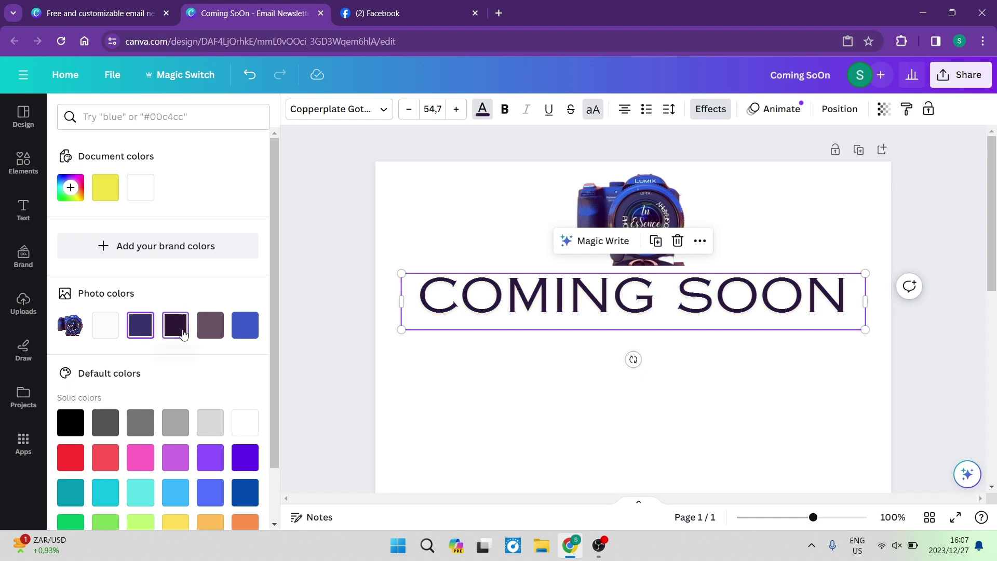
click(210, 326)
click(247, 327)
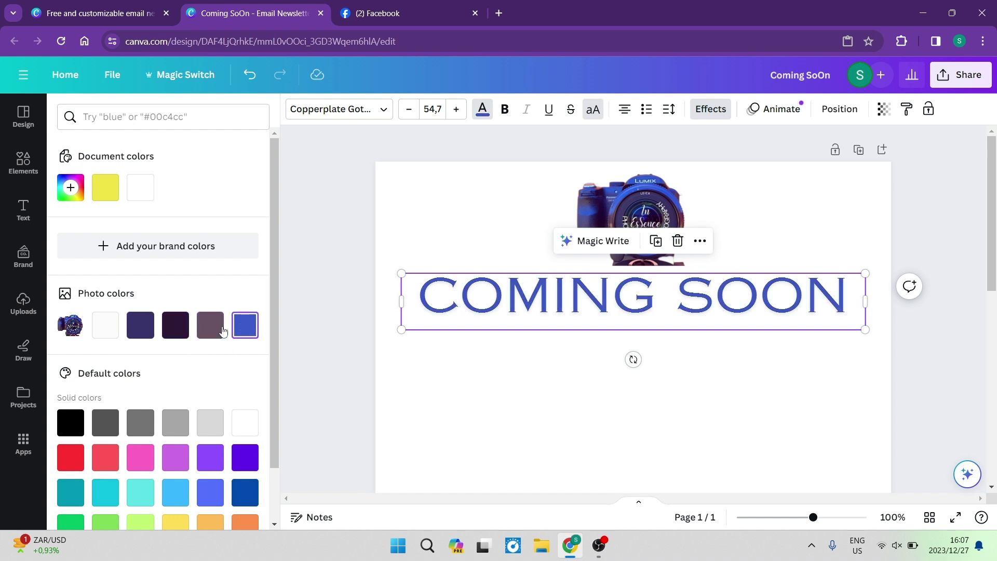
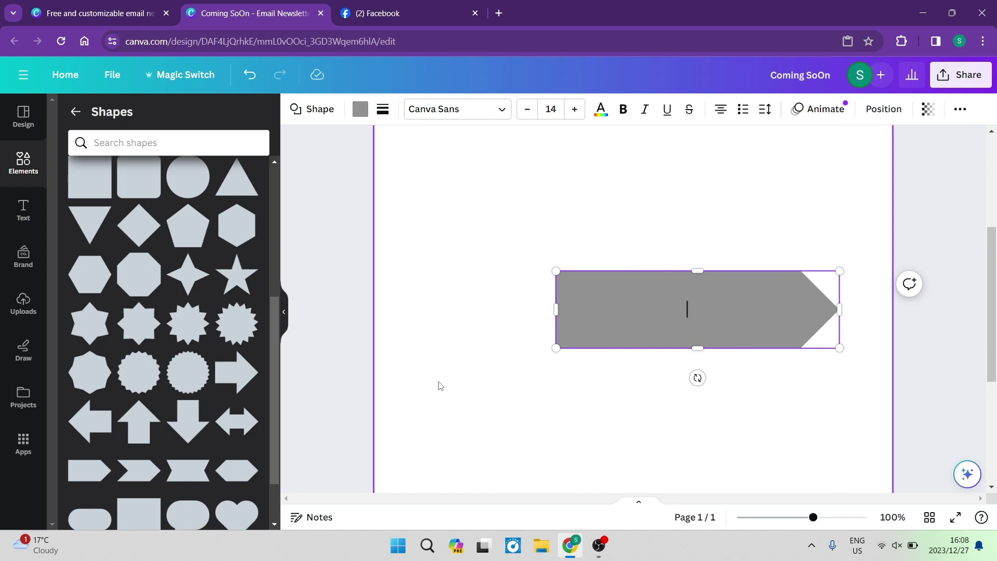
Move the grey arrow-shaped banner up the page onto the COMING SOON text, centred horizontally.
drag(661, 329, 634, 282)
scroll(634, 283, up, 3)
drag(631, 413, 535, 216)
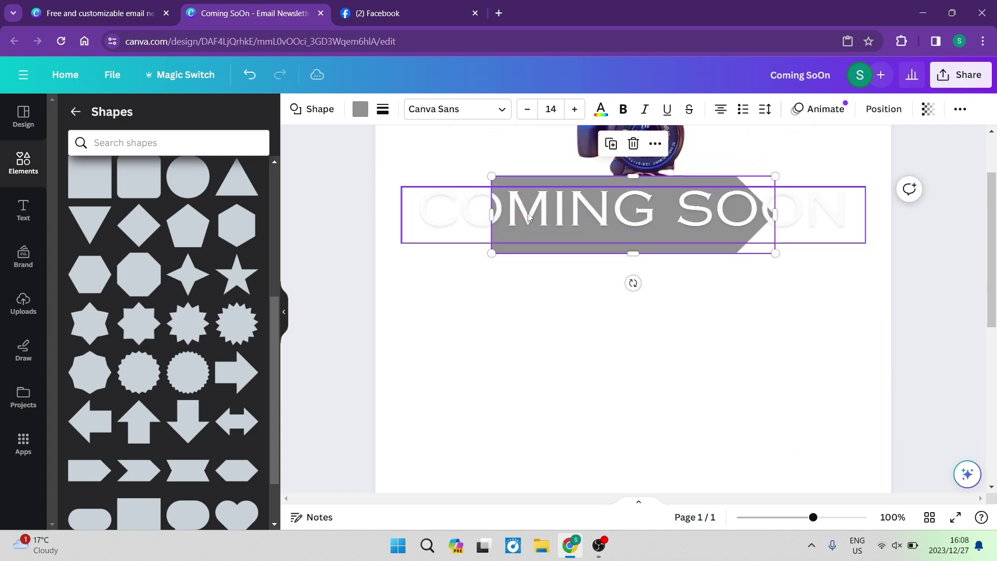
Reduce the grey arrow banner to the height of the lettering and stretch both ends so it spans the whole COMING SOON text.
drag(632, 253, 631, 210)
drag(490, 207, 417, 208)
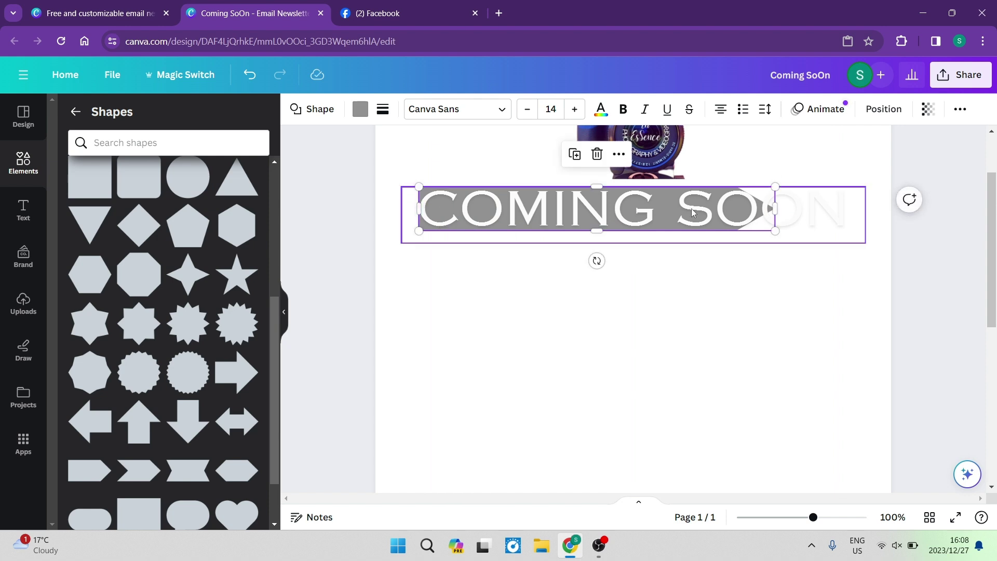
drag(773, 207, 878, 208)
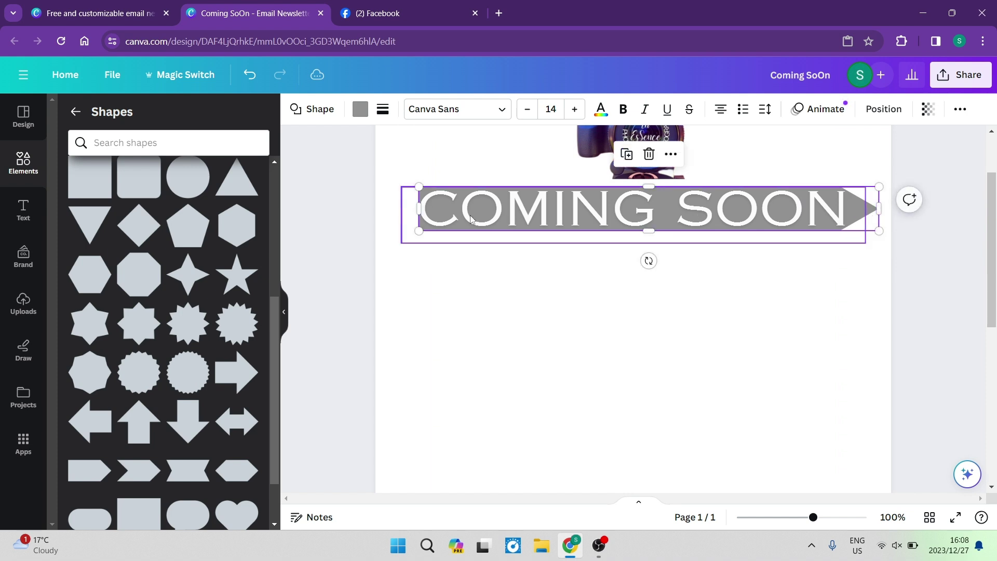
click(336, 232)
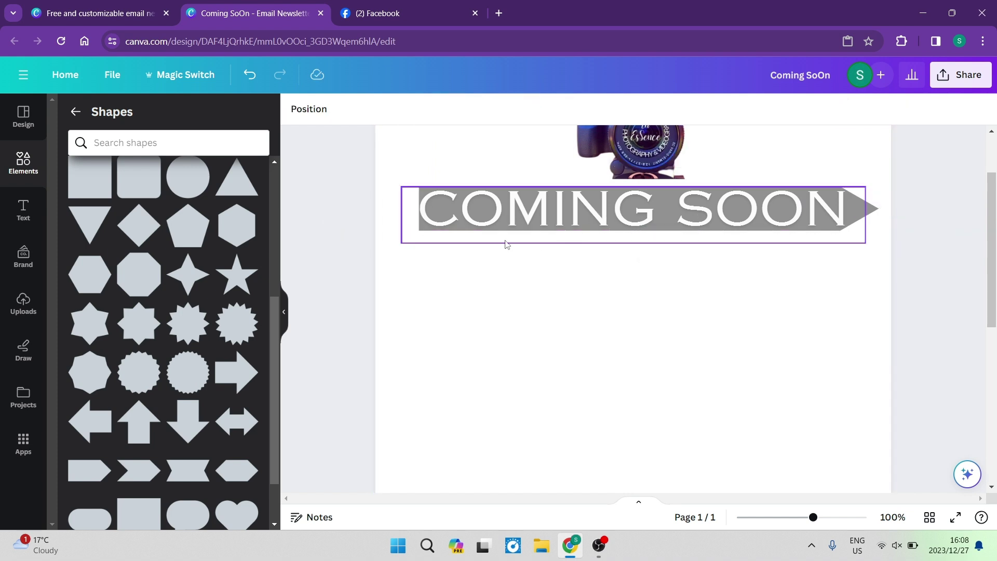
scroll(506, 244, up, 3)
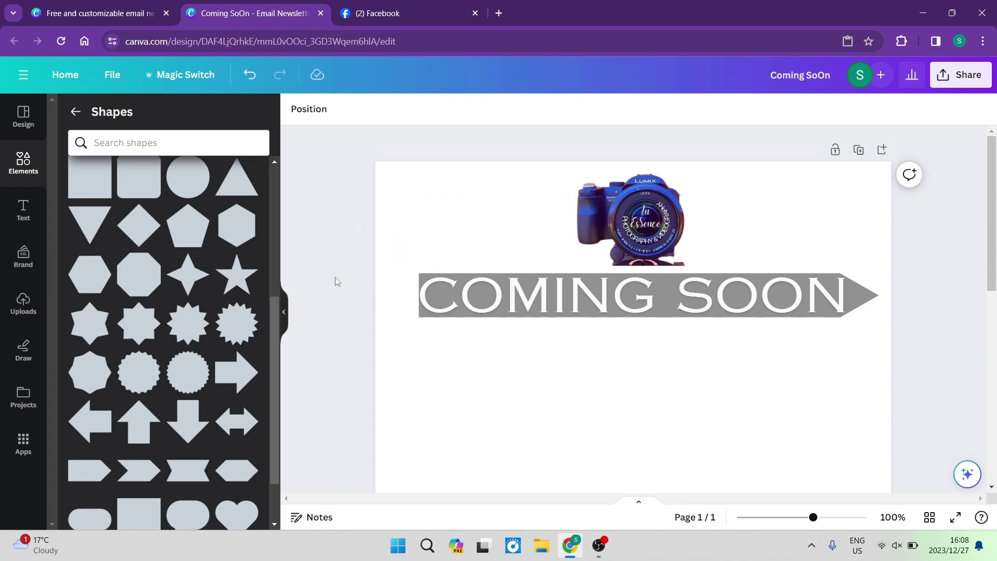
Replace the COMING SOON wording on the grey banner with BOOK NOW.
click(477, 291)
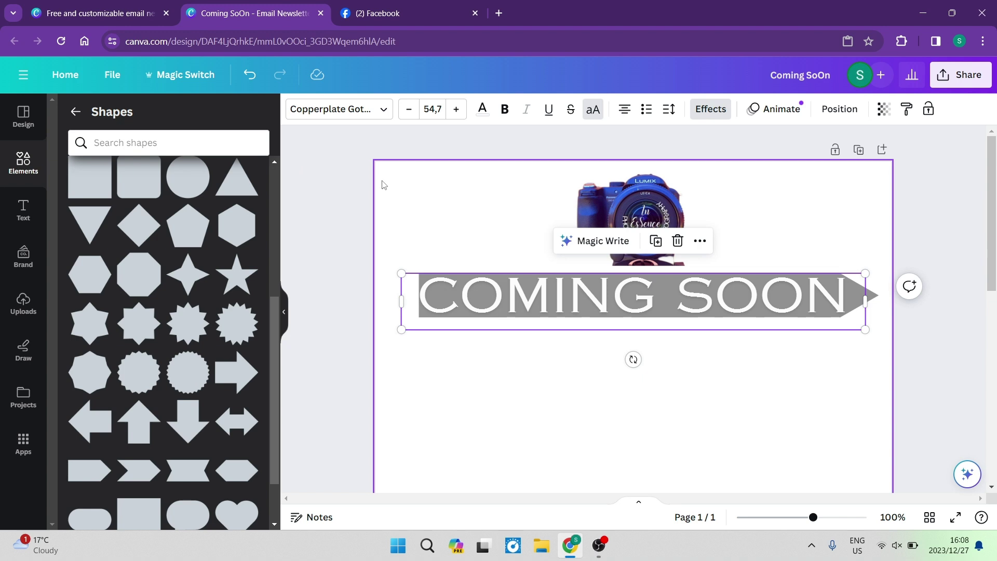
double_click(616, 294)
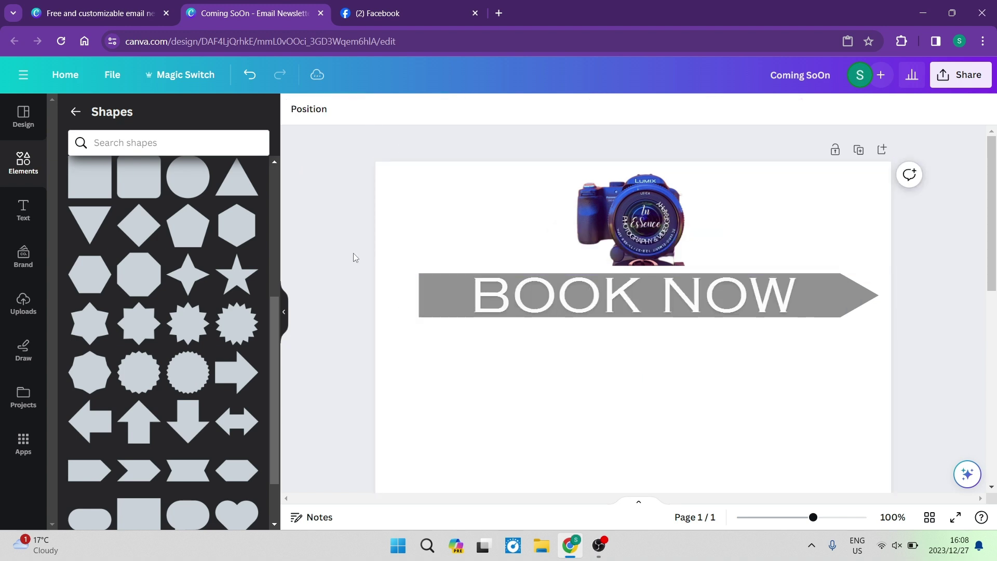
click(611, 307)
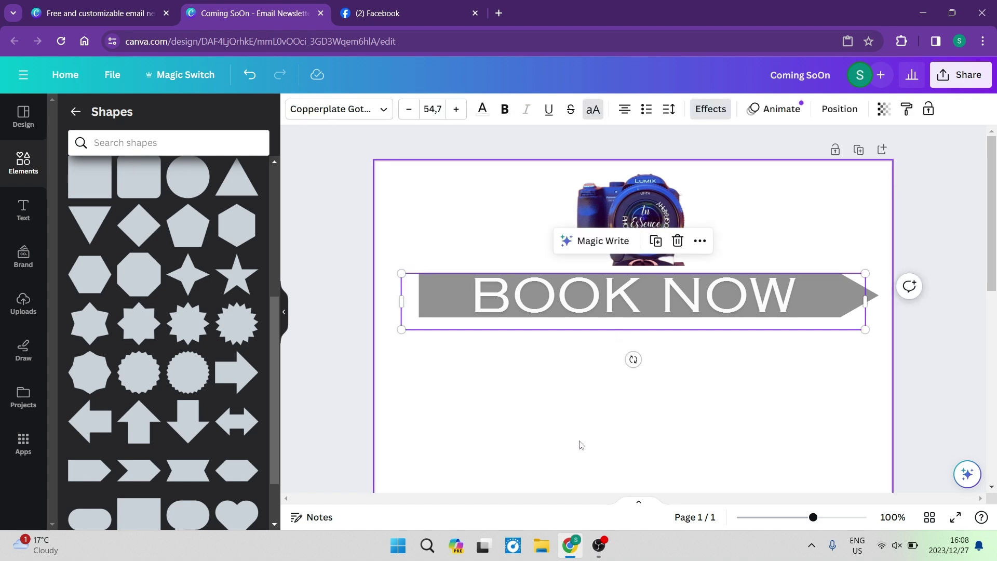
drag(419, 298, 419, 300)
click(309, 229)
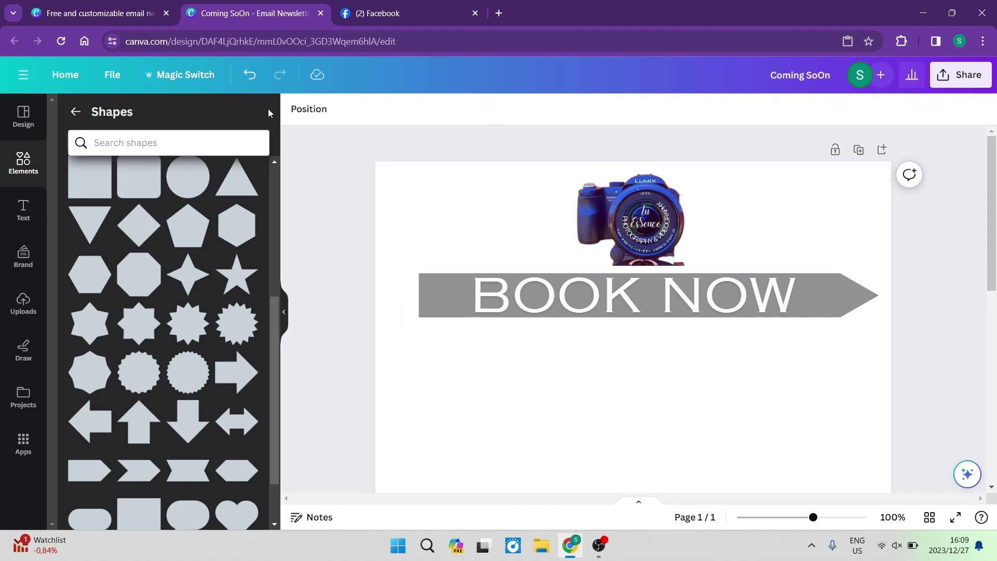
Look over the arrangement options and the layer list of the page, and select the grey arrow shape's layer.
click(316, 115)
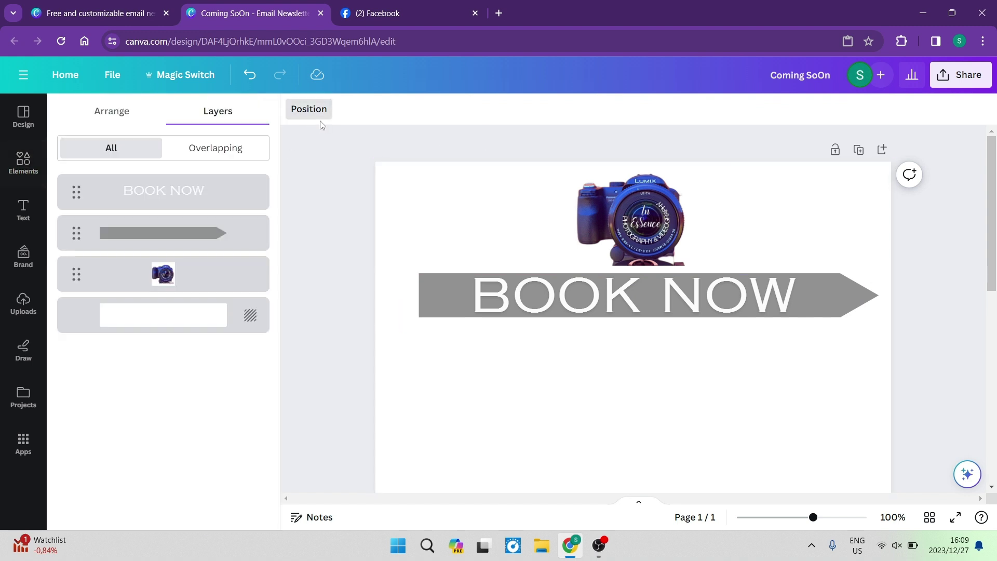
click(117, 115)
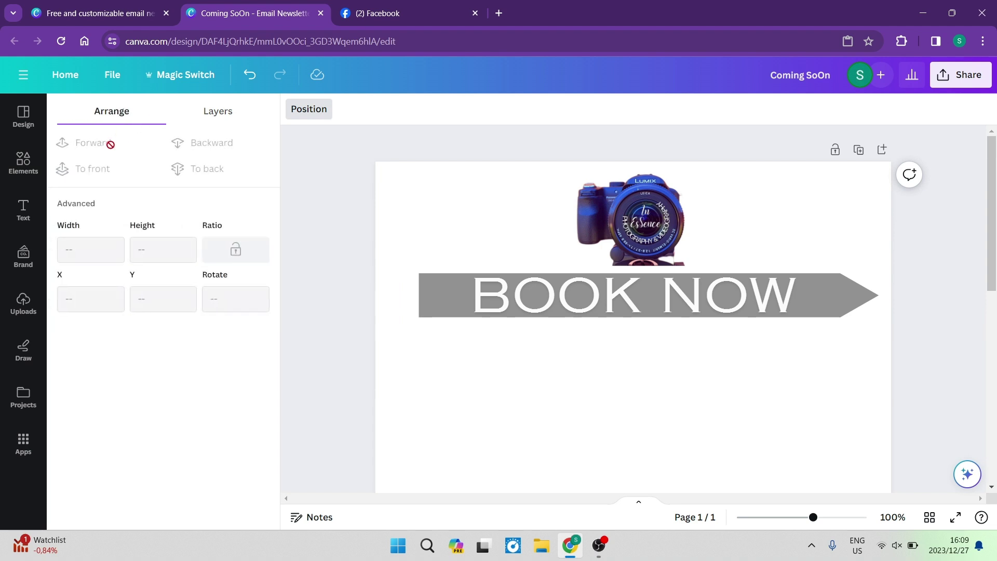
click(213, 115)
click(122, 116)
click(203, 116)
click(108, 112)
click(218, 116)
click(159, 230)
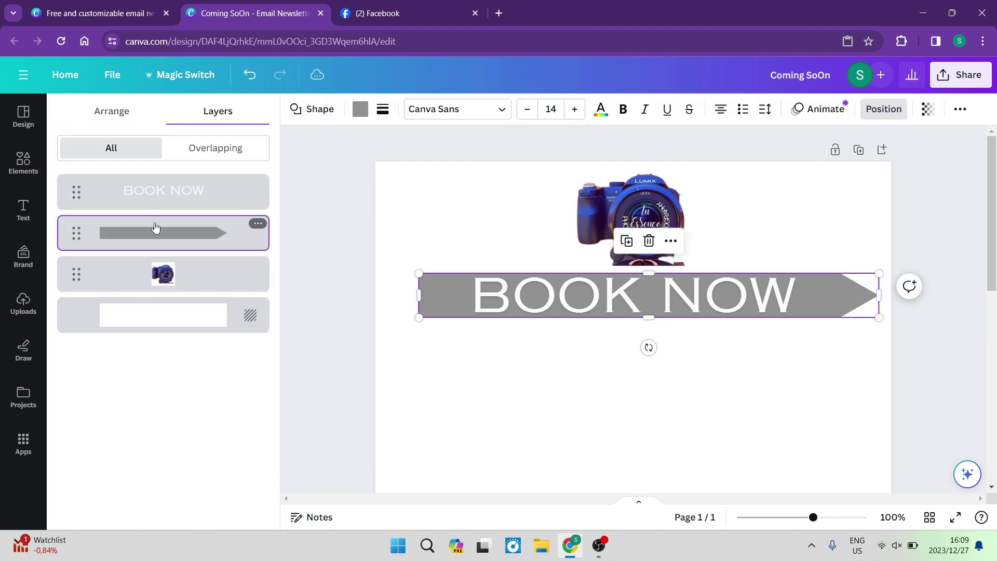
Shorten the grey arrow banner from both ends to about 585 px around BOOK NOW, and centre the banner and text beneath the logo.
click(107, 107)
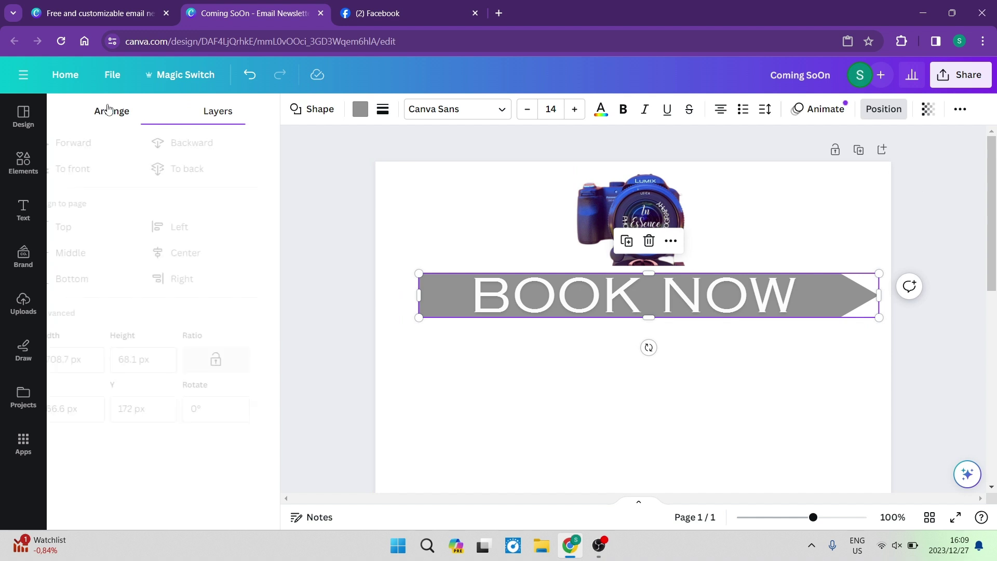
click(206, 171)
click(98, 142)
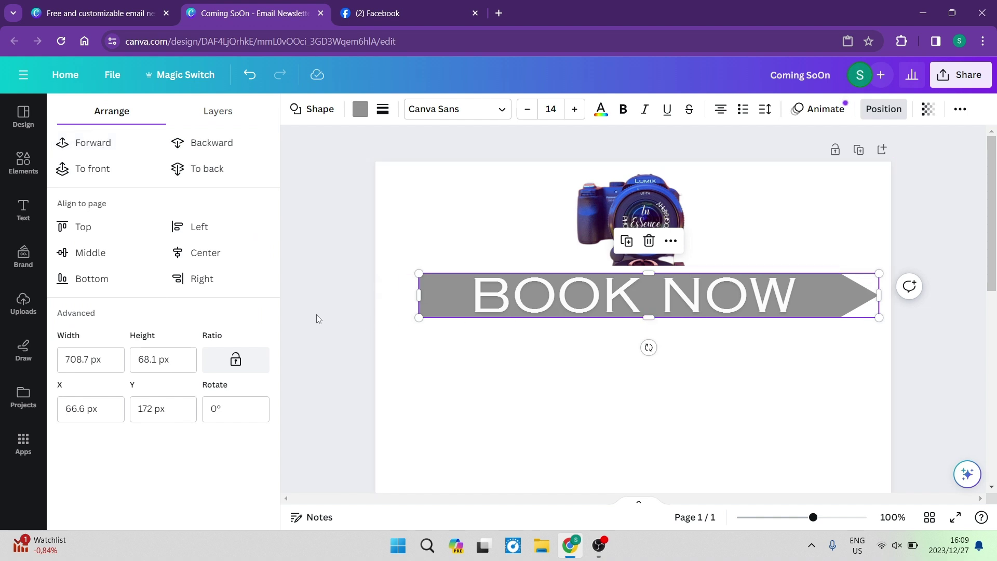
drag(661, 310, 645, 313)
drag(698, 288, 686, 289)
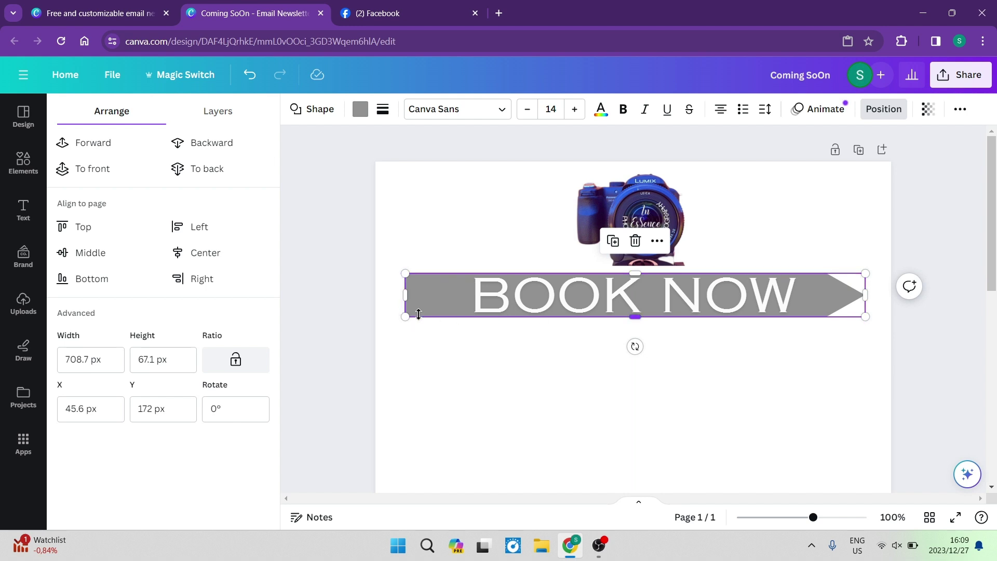
drag(404, 293, 460, 293)
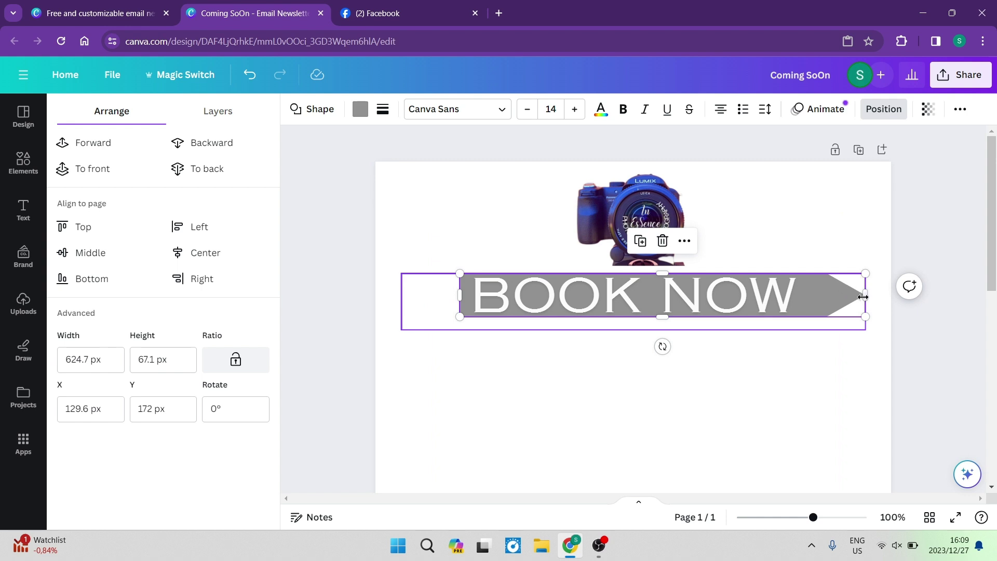
drag(862, 295, 839, 295)
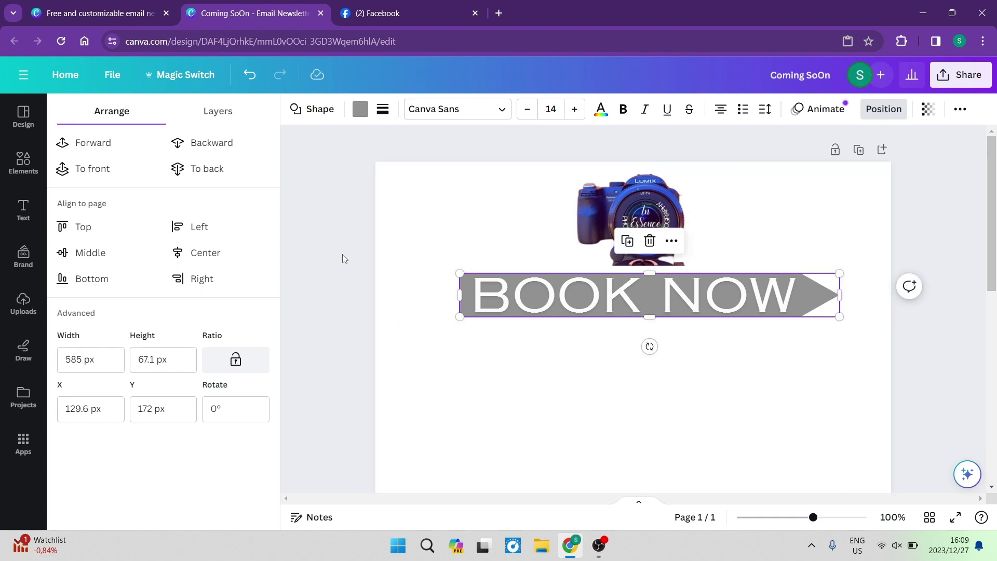
drag(640, 295, 616, 305)
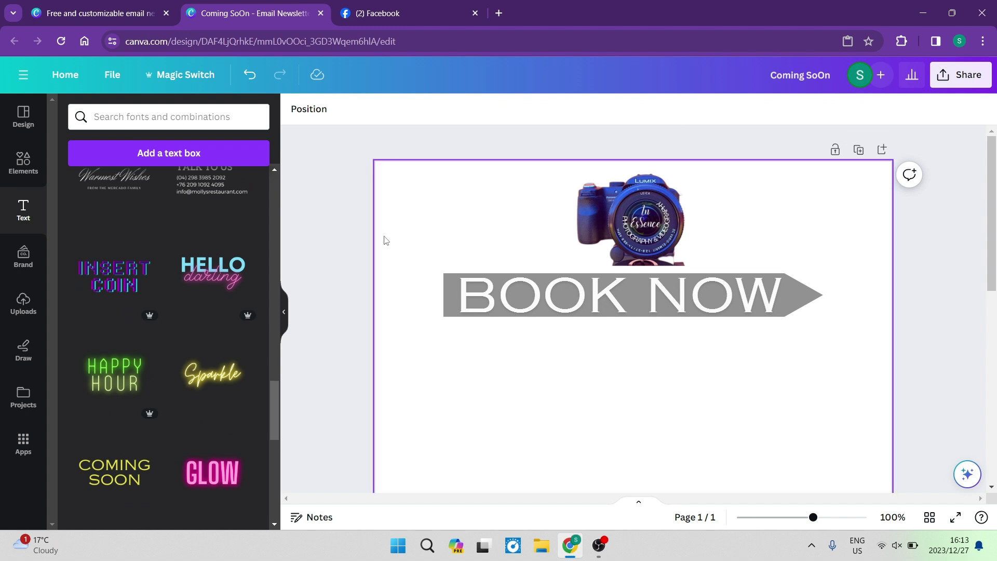
scroll(565, 275, down, 3)
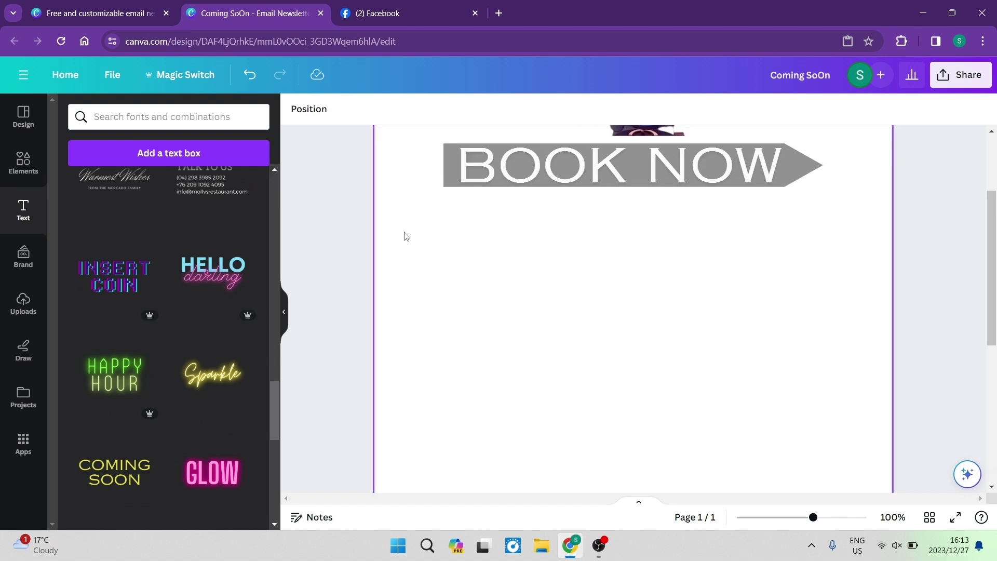
scroll(319, 228, up, 3)
scroll(390, 198, down, 3)
scroll(369, 225, up, 2)
scroll(370, 227, up, 1)
Switch to the photography business's Facebook page, open all of its photos and browse them for newsletter pictures.
click(370, 16)
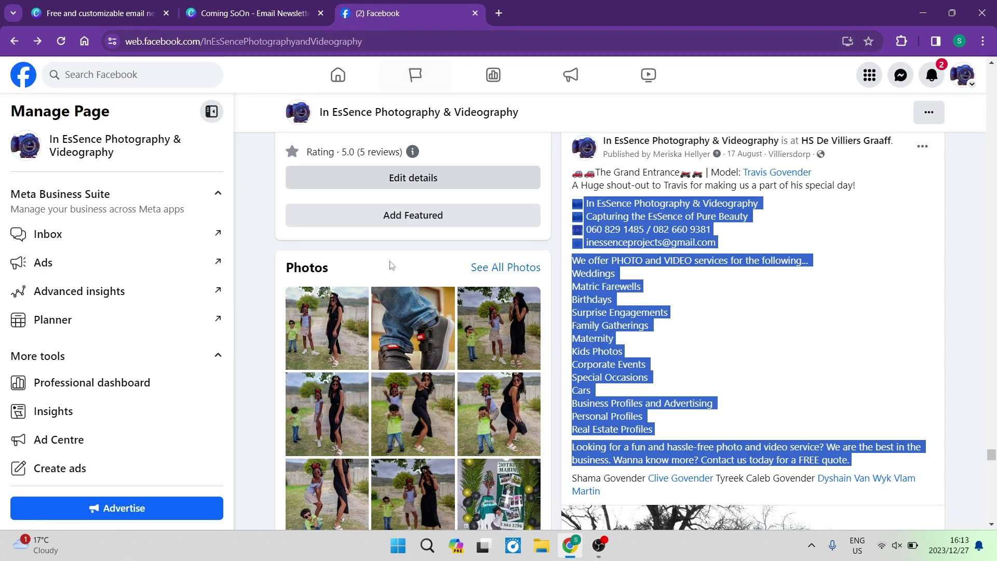
click(483, 268)
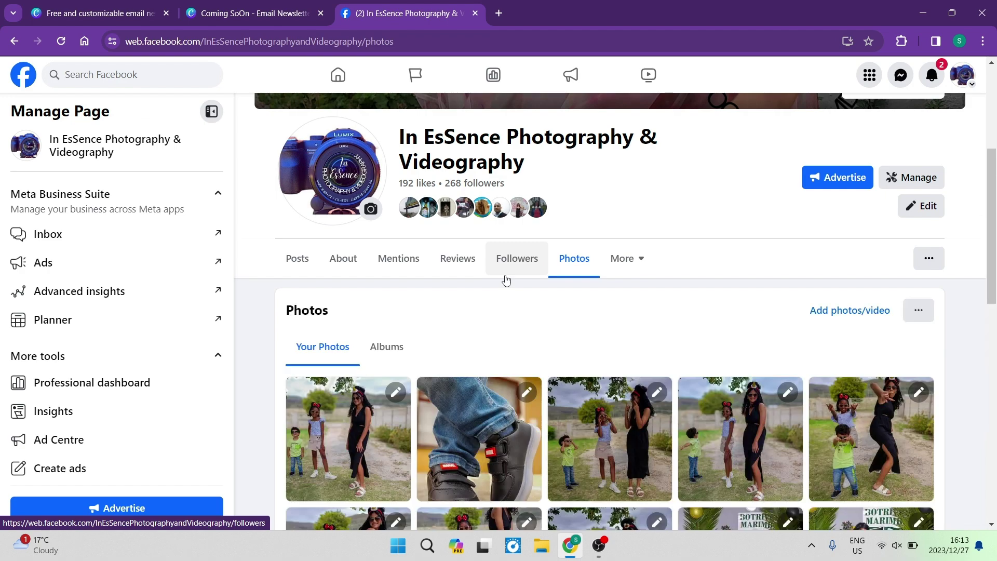
scroll(506, 281, down, 6)
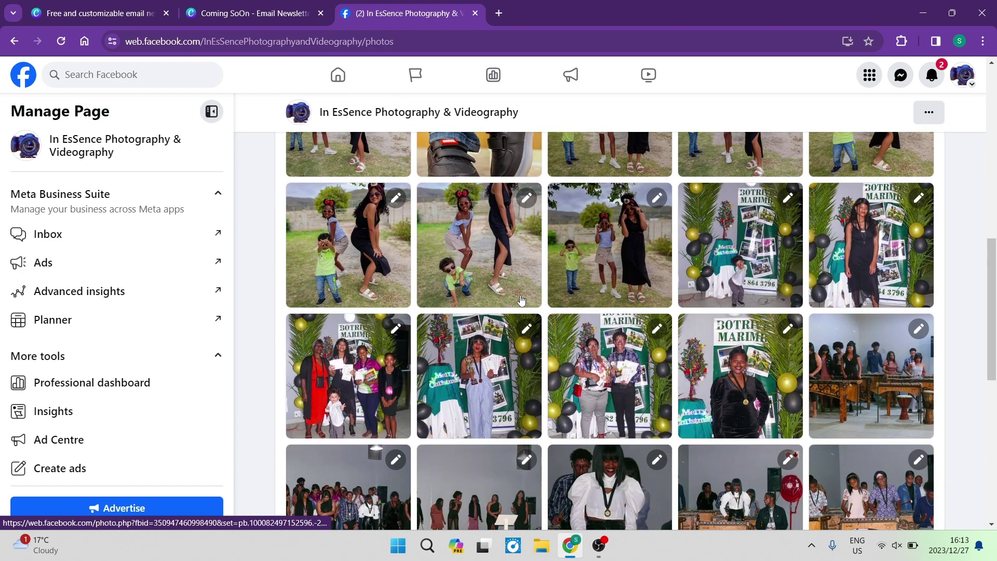
scroll(522, 301, down, 2)
scroll(545, 322, up, 5)
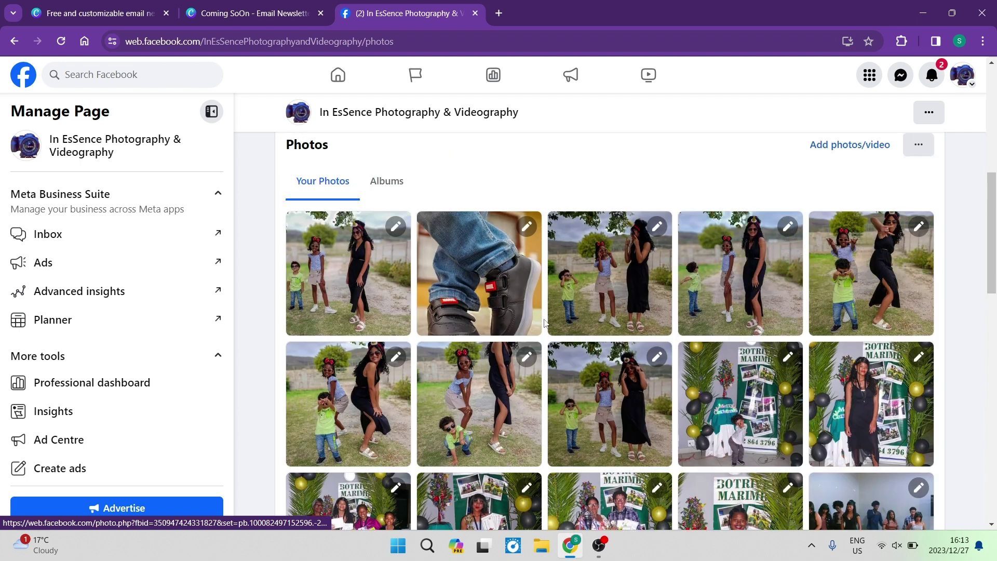
scroll(535, 320, up, 1)
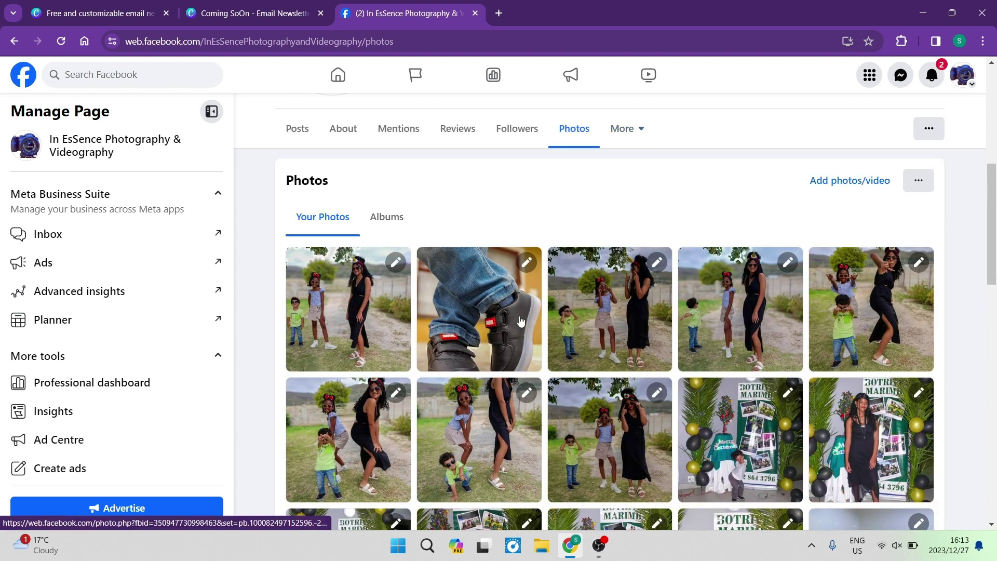
Copy the close-up photo of the black shoes and paste it onto the newsletter page in Canva.
right_click(463, 300)
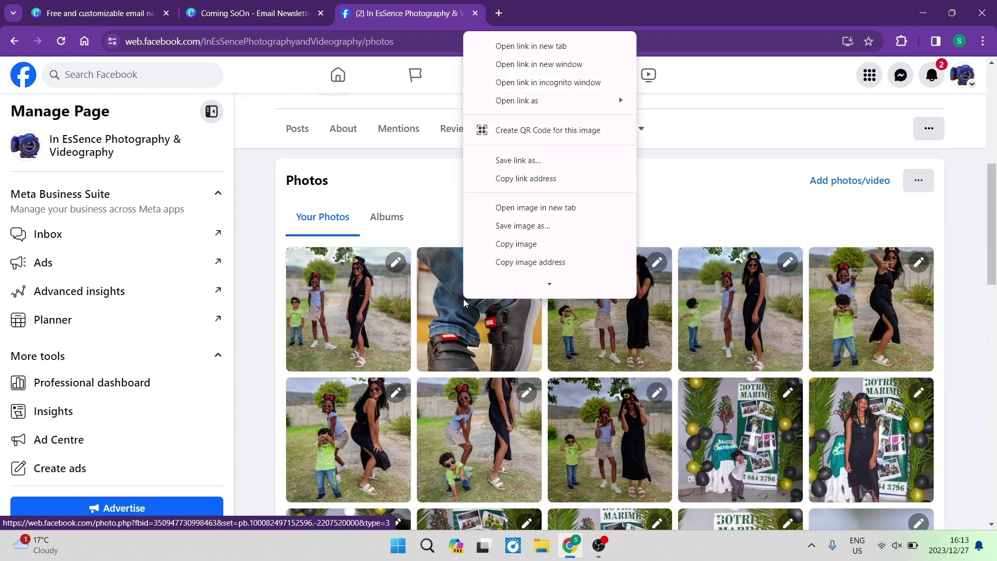
click(509, 247)
click(262, 14)
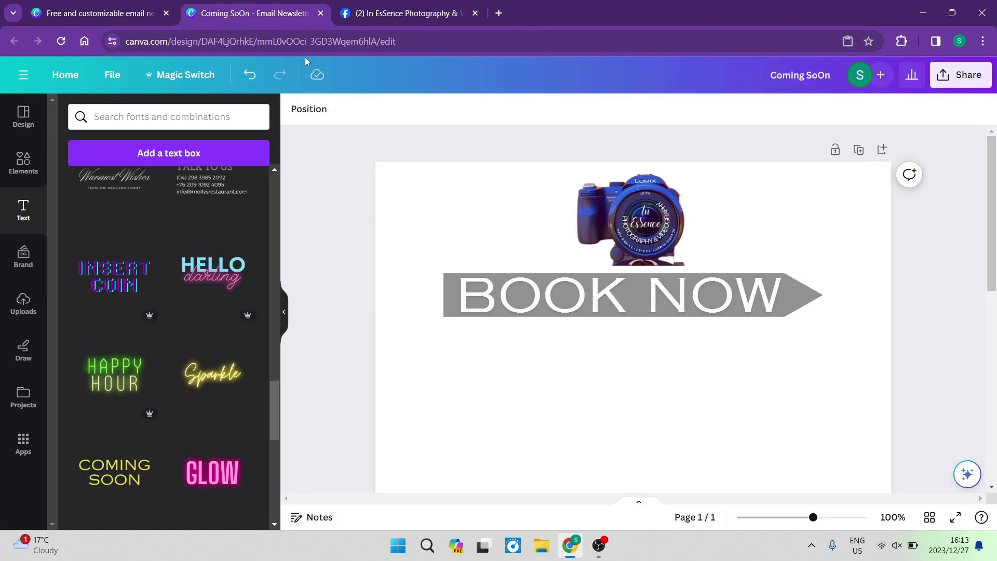
right_click(572, 362)
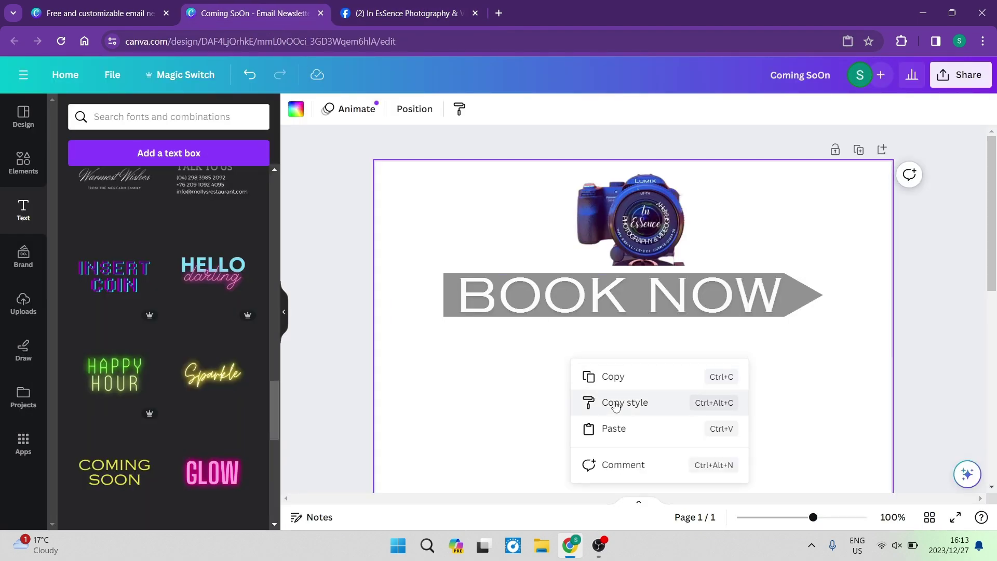
click(612, 438)
Add three more Facebook photos to the newsletter in Canva: the couple by the rock, the smiling woman and the wedding couple among sparks.
click(407, 15)
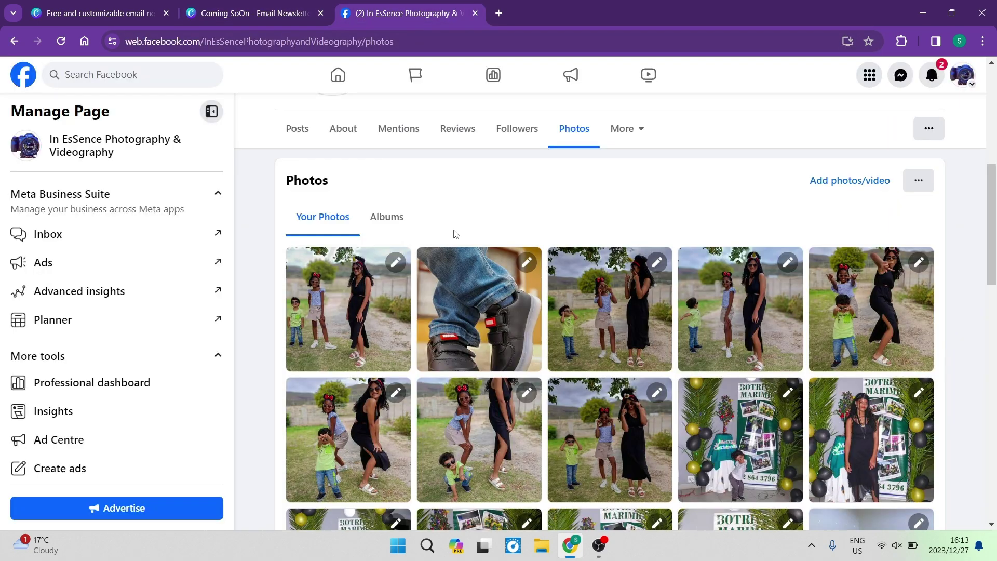
scroll(514, 362, down, 10)
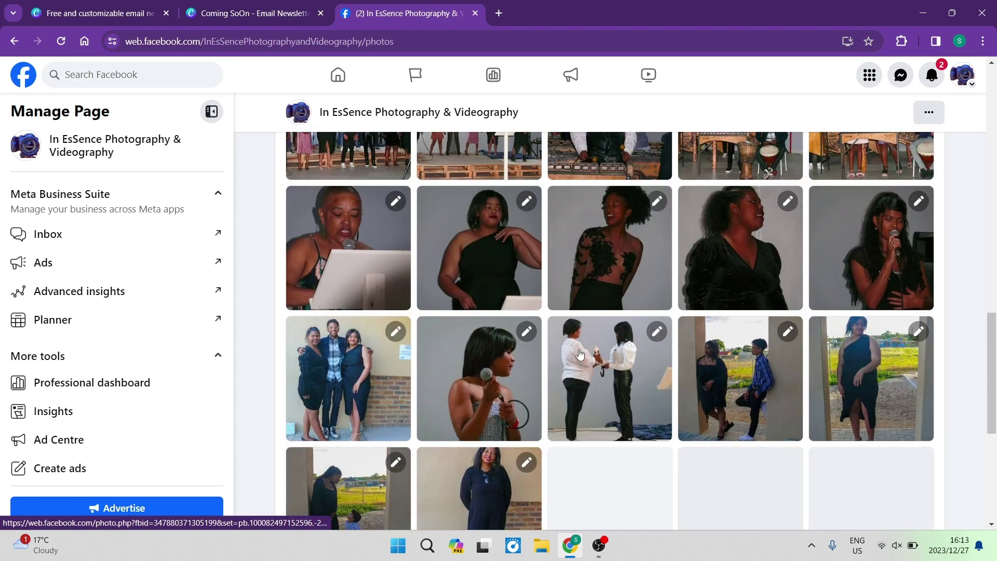
key(ctrl+shift+Tab)
scroll(466, 372, up, 4)
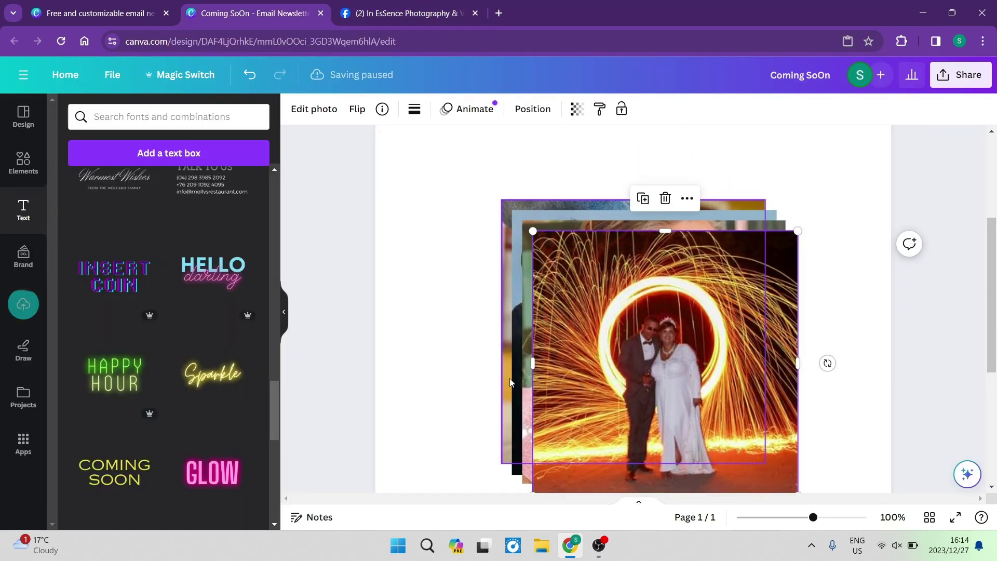
scroll(754, 464, down, 2)
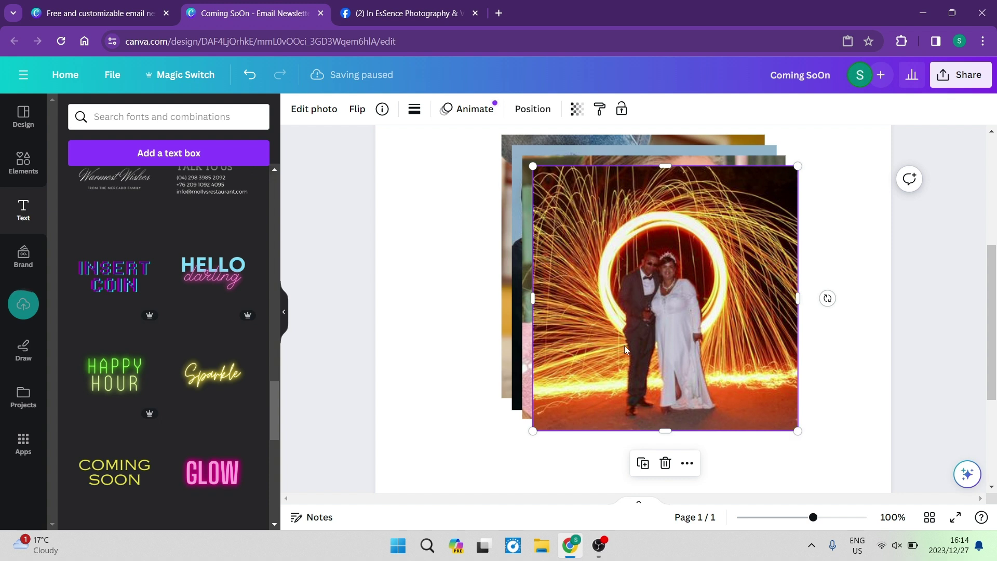
scroll(551, 317, up, 2)
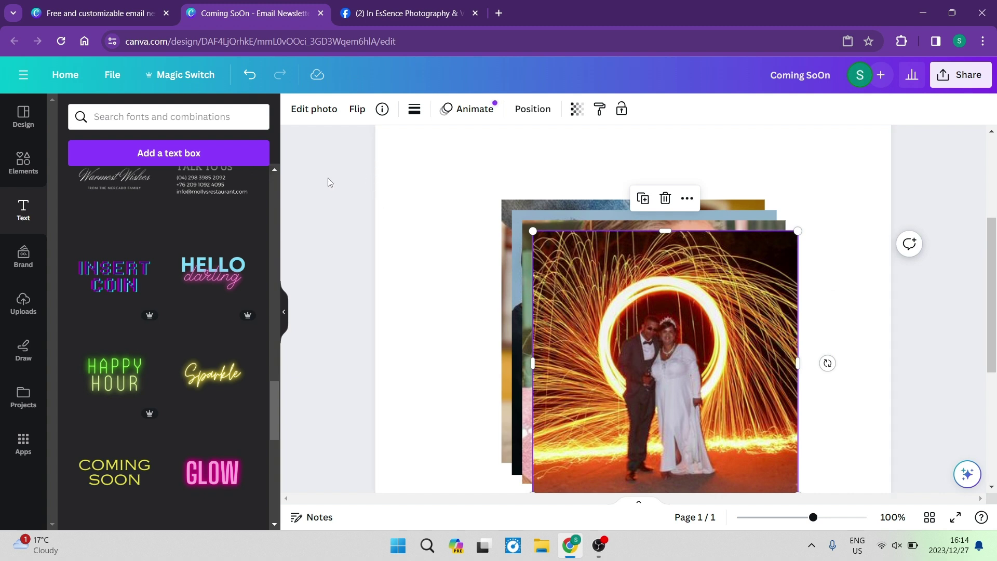
Select the layers of all four pasted photos together and scale them down proportionally to slightly over half their size.
click(341, 154)
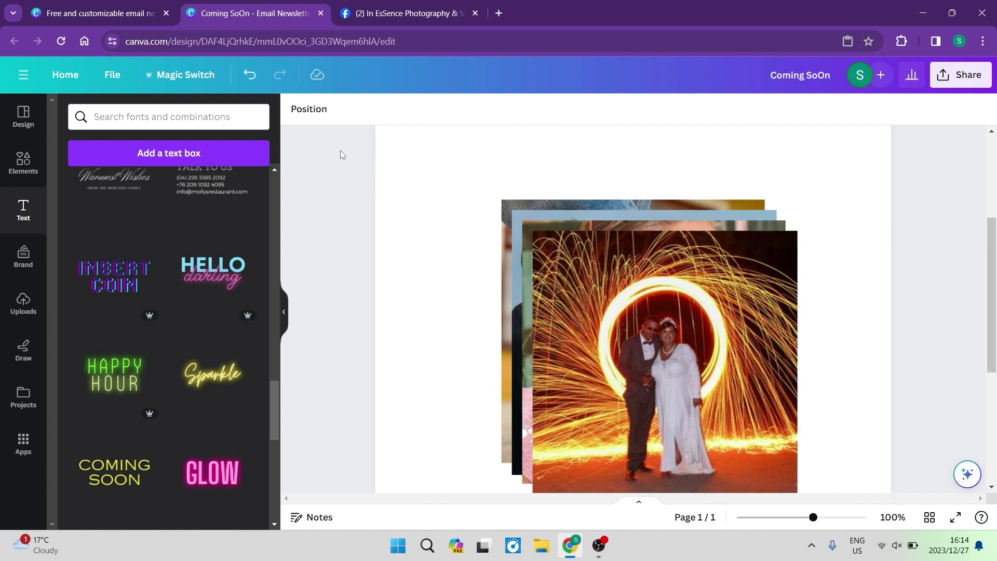
click(308, 115)
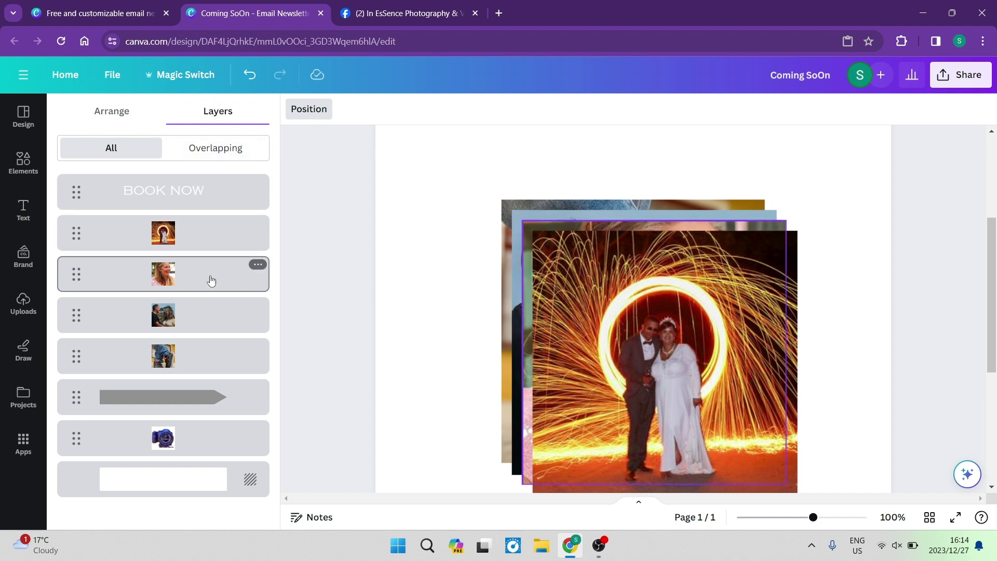
click(208, 245)
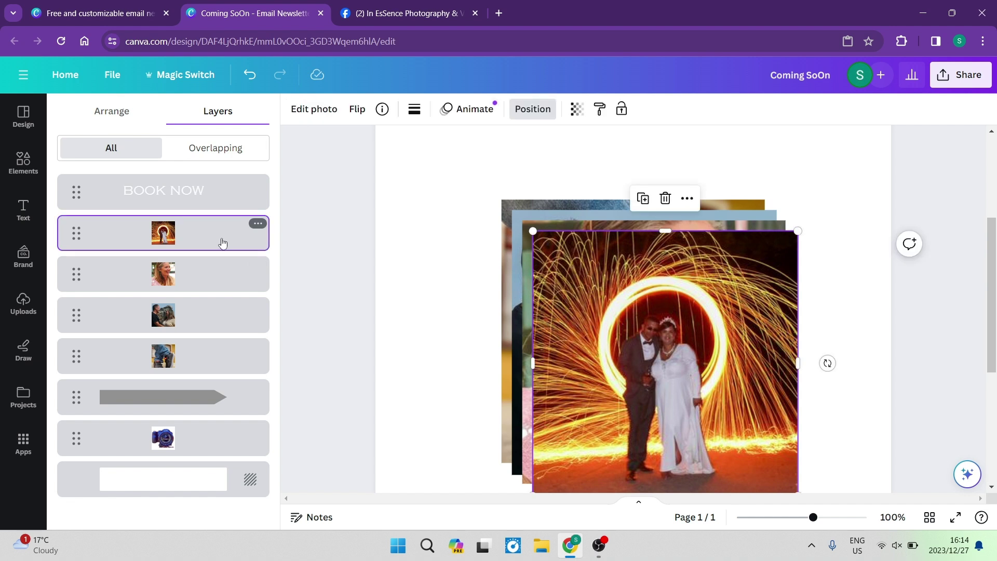
shift+click(185, 283)
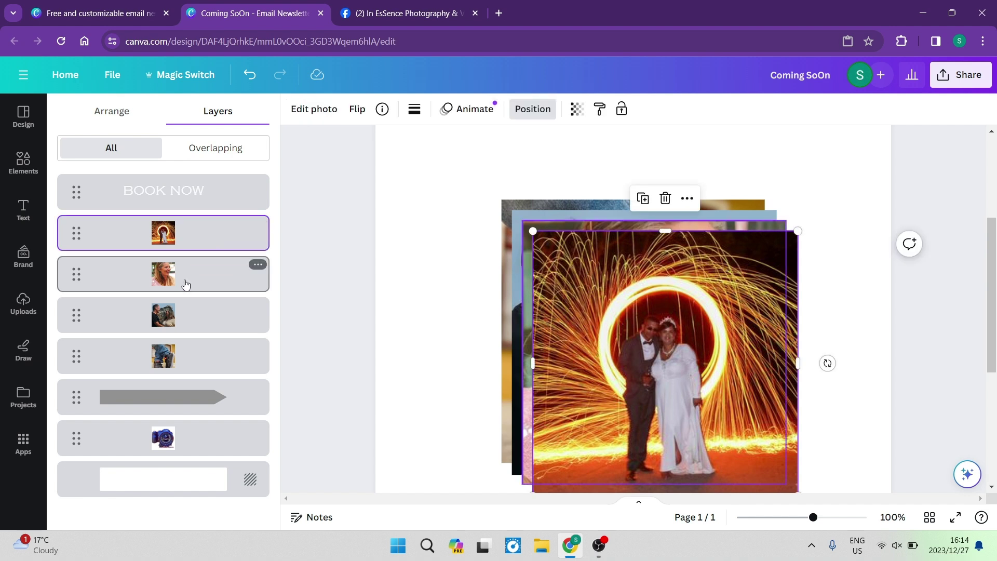
shift+click(195, 316)
shift+click(198, 368)
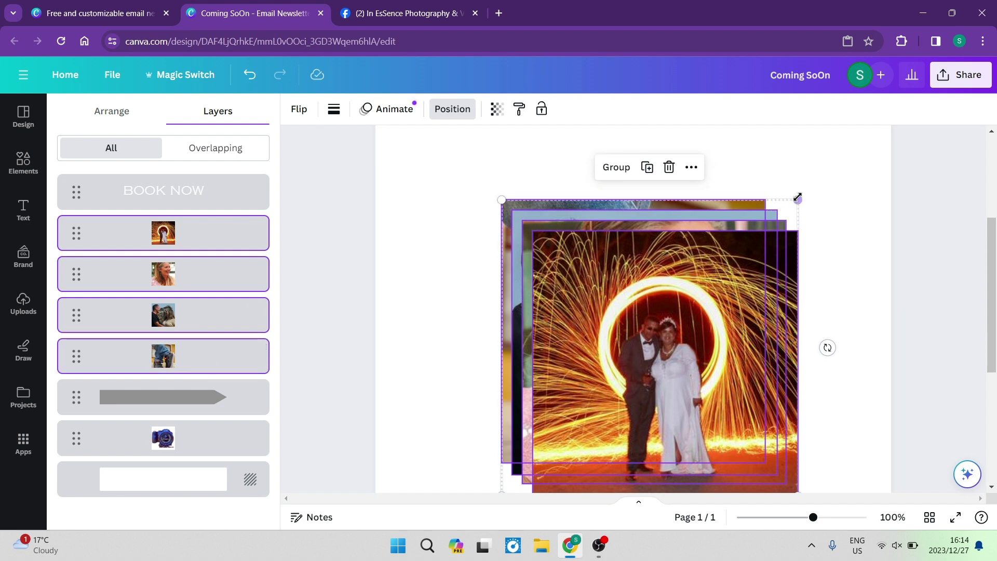
drag(798, 198, 681, 327)
click(335, 274)
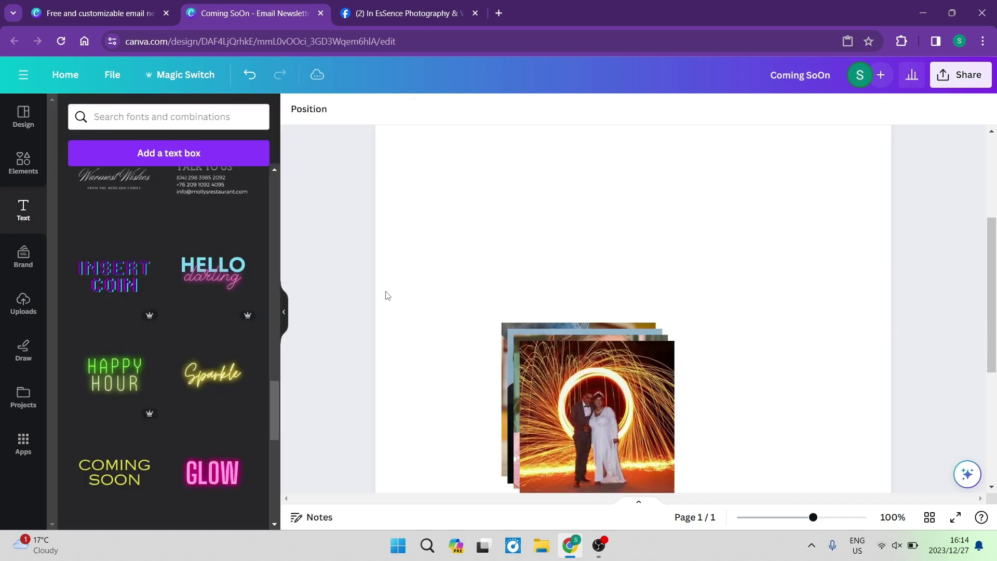
Spread the stacked photos into a two-by-two grid below the BOOK NOW banner, with the wedding couple and the smiling woman in the upper row.
drag(589, 355, 529, 123)
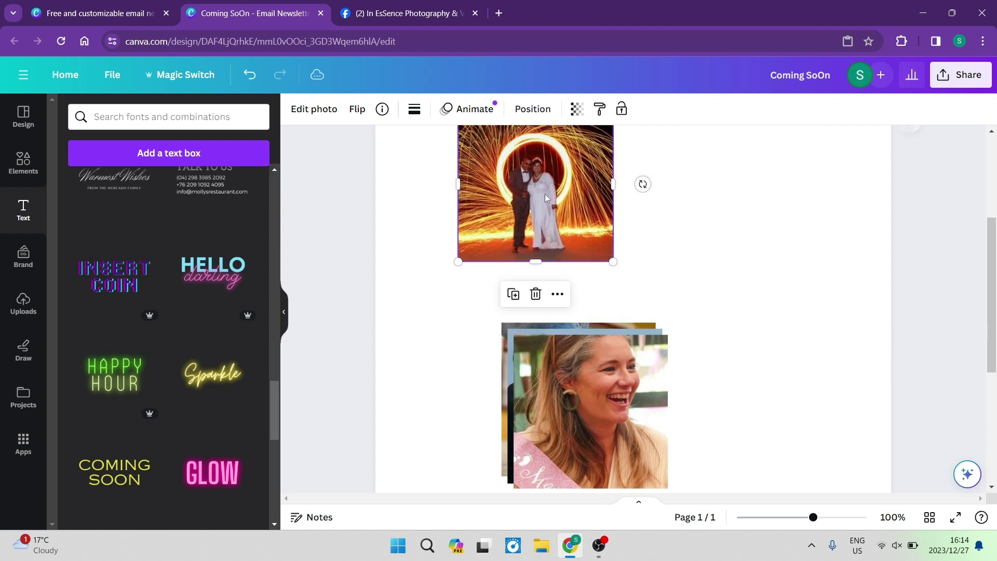
scroll(622, 465, up, 1)
drag(645, 405, 767, 295)
drag(534, 256, 520, 312)
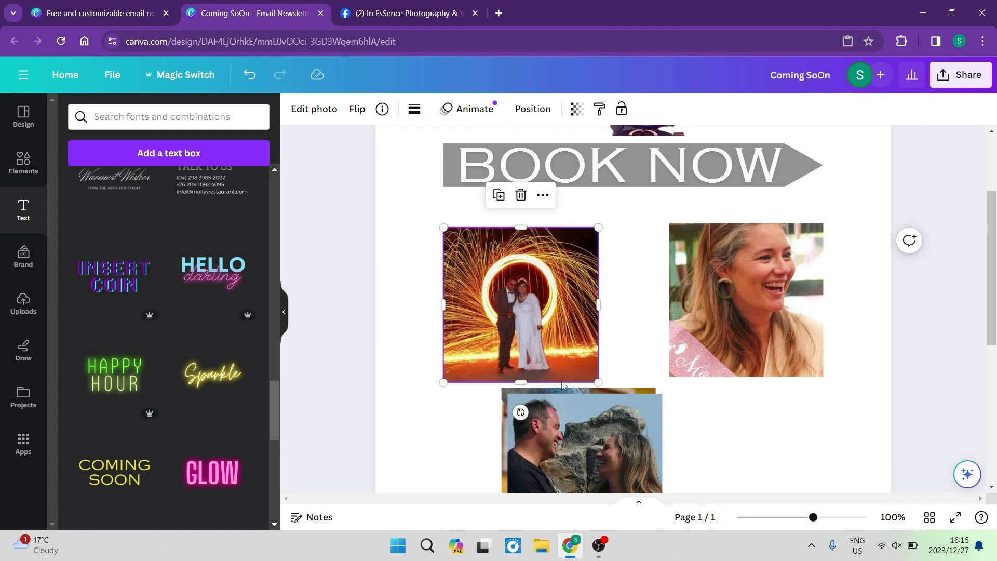
scroll(502, 397, down, 3)
drag(596, 340, 604, 343)
Review the newsletter layout from the logo and banner through the photo grid to the blank space beneath it.
scroll(363, 241, up, 3)
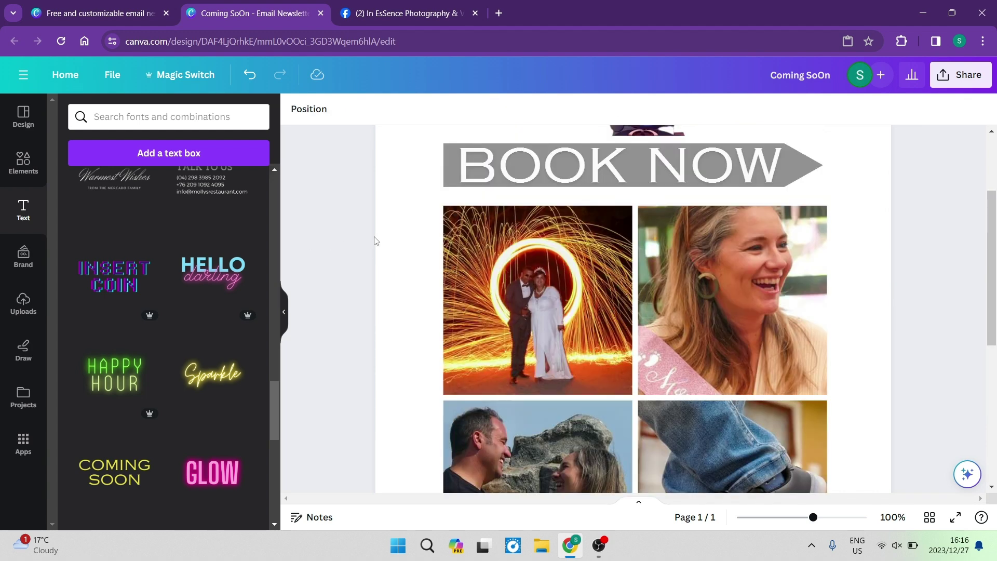
scroll(330, 214, up, 3)
scroll(331, 252, down, 5)
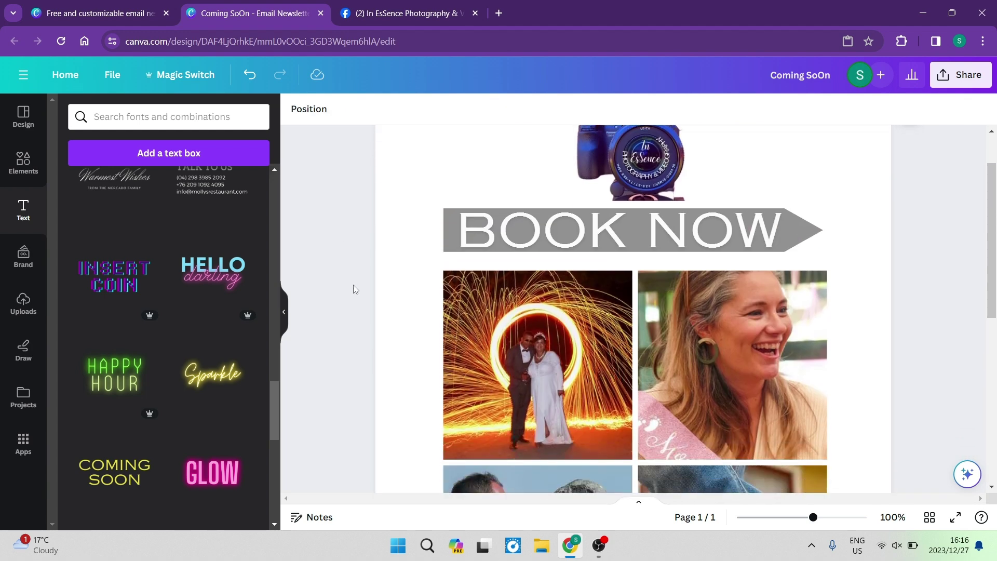
scroll(404, 333, up, 5)
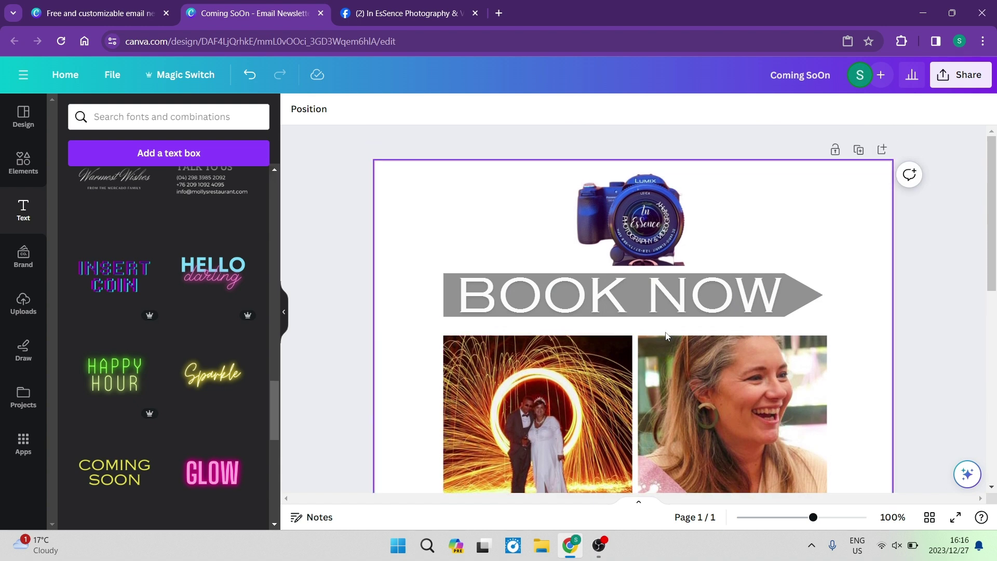
scroll(644, 316, down, 8)
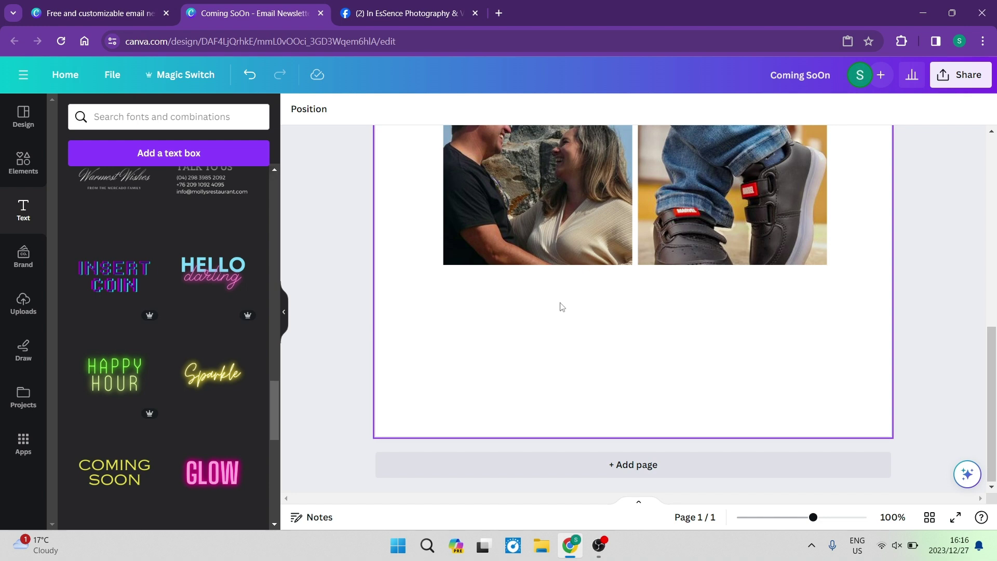
scroll(644, 345, up, 5)
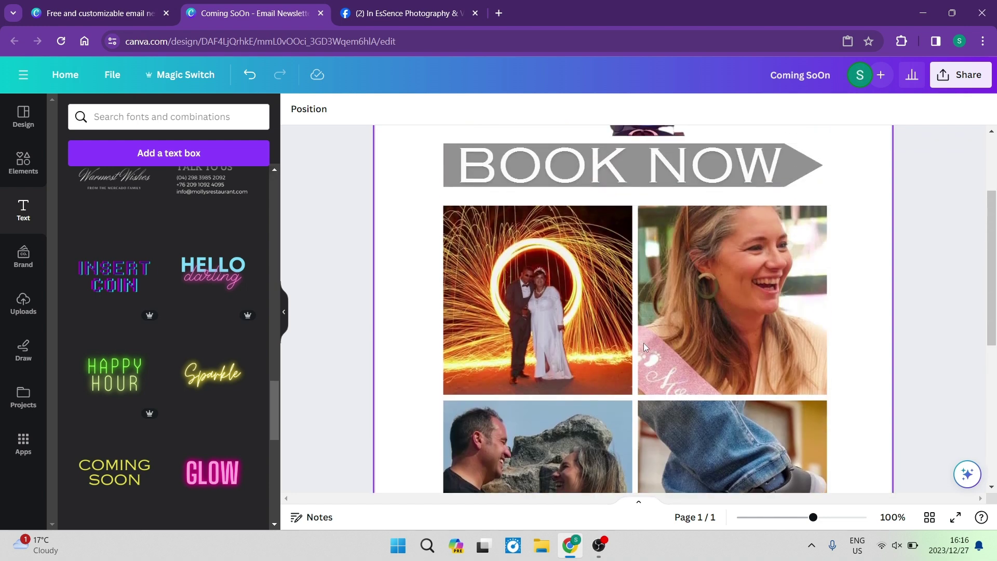
scroll(643, 342, down, 5)
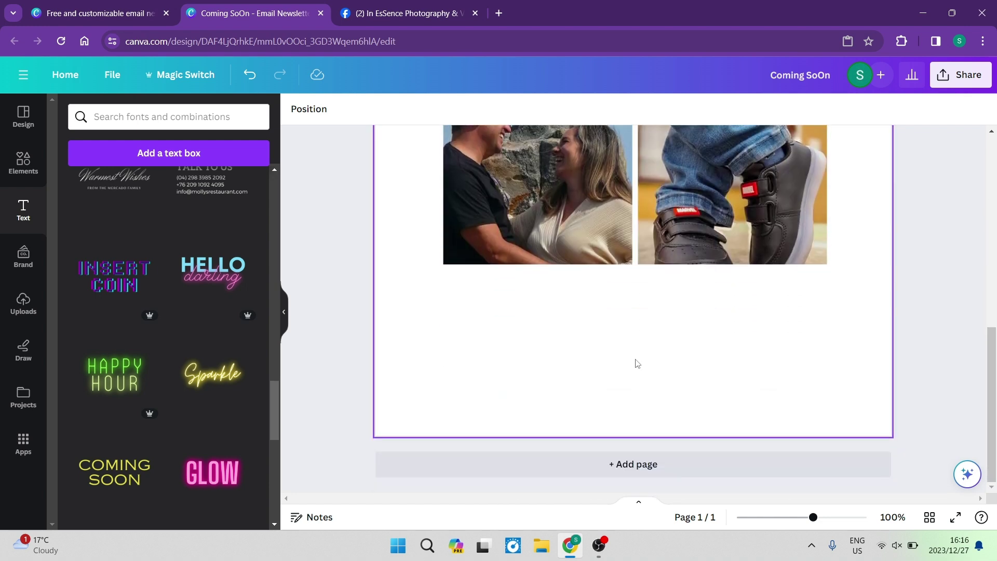
scroll(608, 373, up, 1)
scroll(576, 404, down, 1)
scroll(640, 371, up, 6)
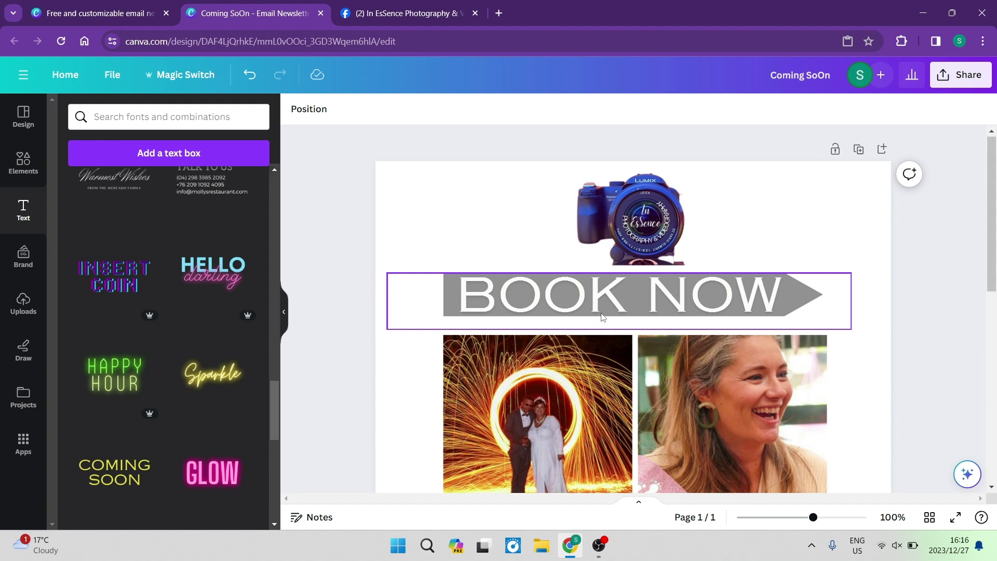
Duplicate the BOOK NOW text together with its grey arrow and place the copy just below the photo grid.
click(603, 299)
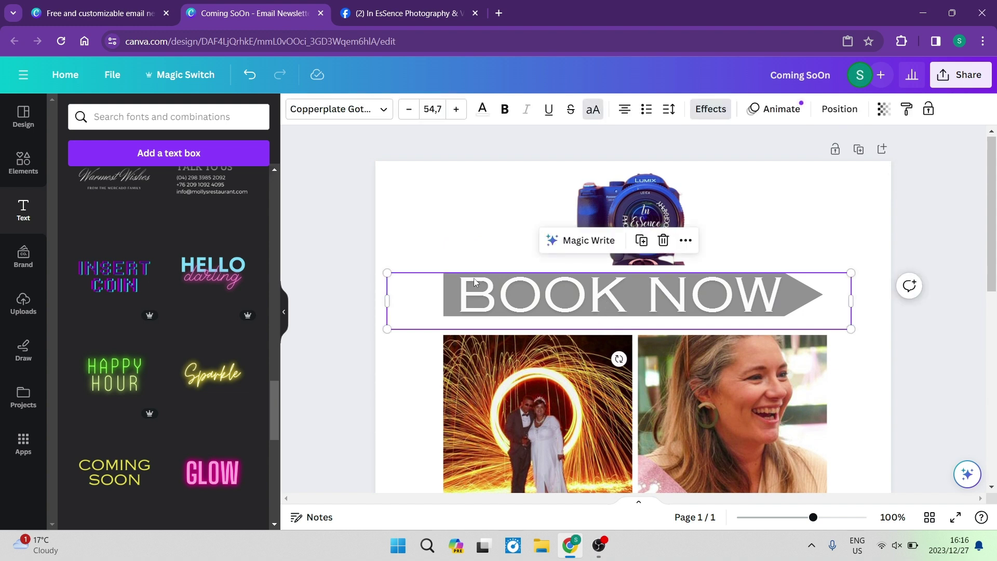
drag(445, 237, 498, 298)
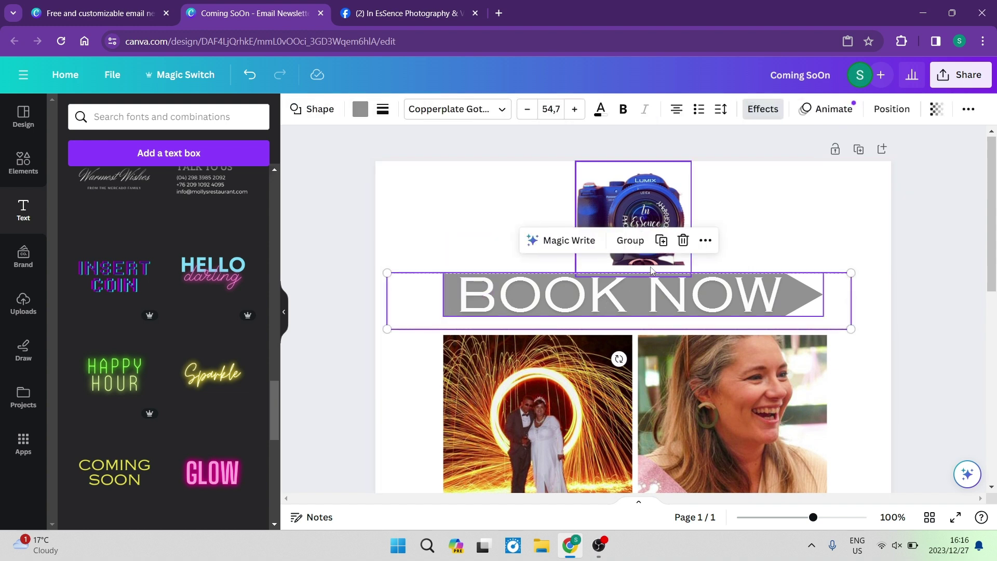
drag(651, 270, 626, 337)
scroll(639, 309, down, 3)
scroll(626, 336, down, 3)
drag(624, 205, 638, 406)
scroll(633, 390, down, 4)
drag(632, 214, 633, 301)
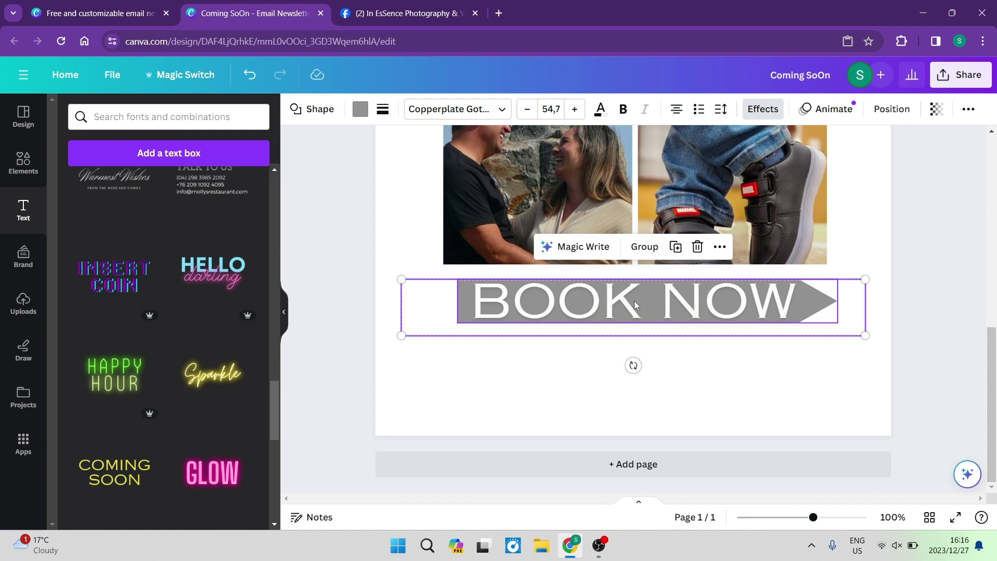
click(949, 353)
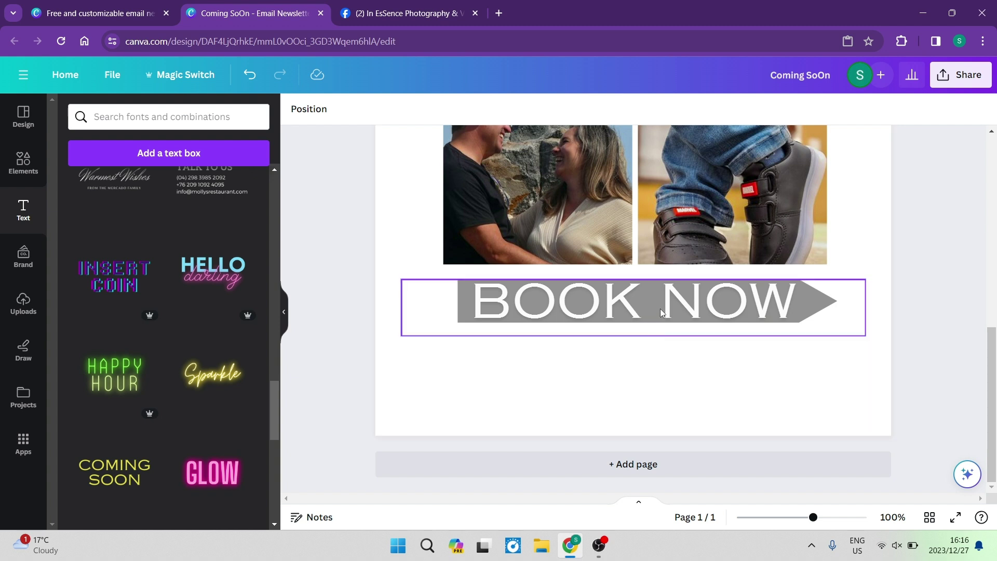
Shift the copied BOOK NOW banner sideways to line up with the edges of the photo grid above it.
drag(662, 311, 668, 310)
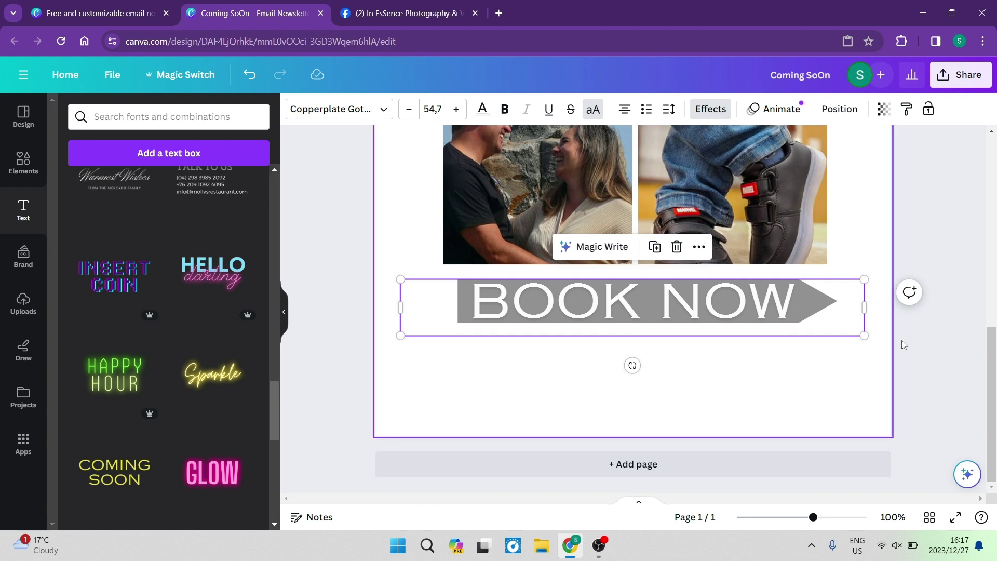
click(921, 346)
scroll(290, 271, up, 1)
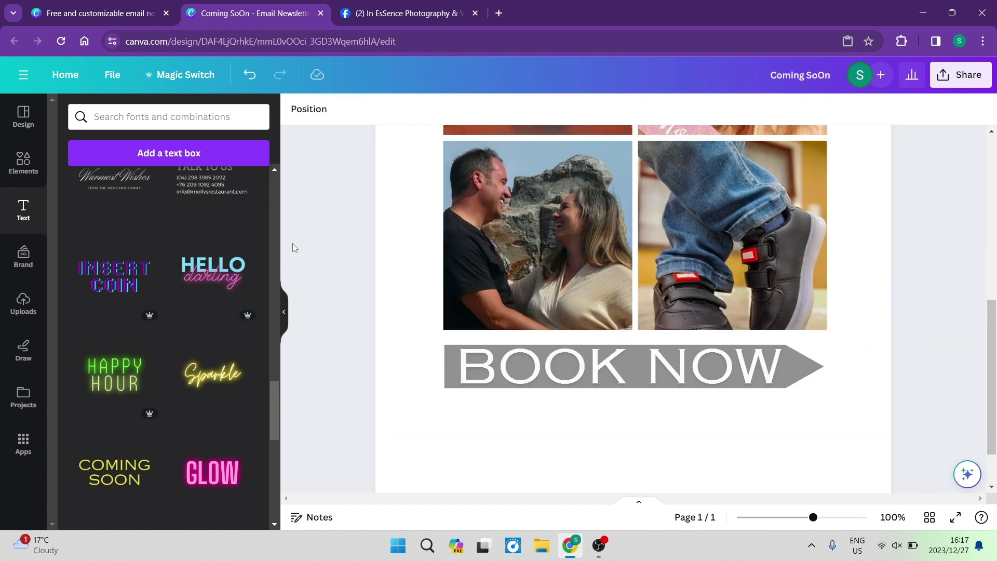
Add a text box reading "CONTACT DETILS" in the blank space below the lower BOOK NOW banner.
scroll(251, 238, up, 1)
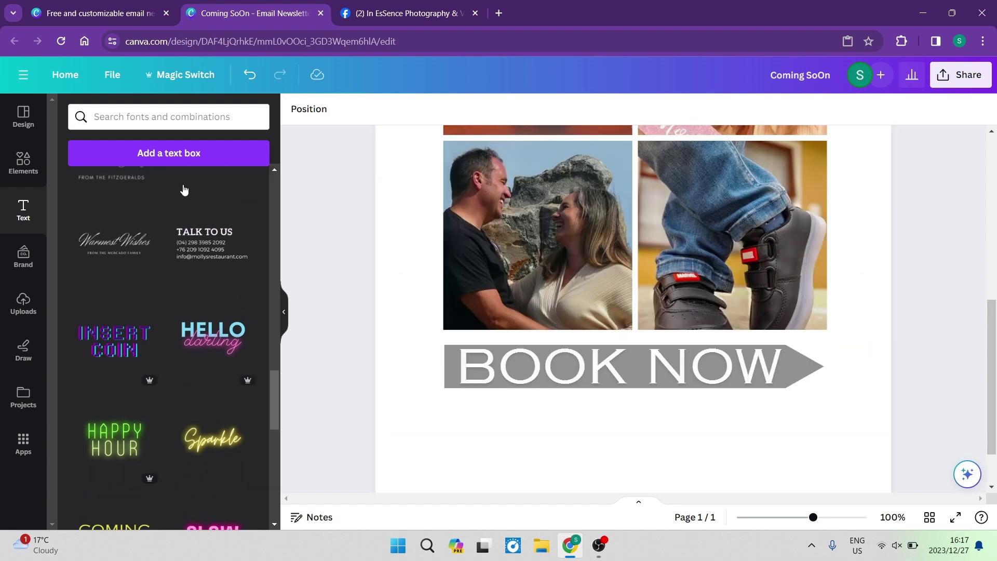
click(178, 154)
scroll(575, 352, down, 1)
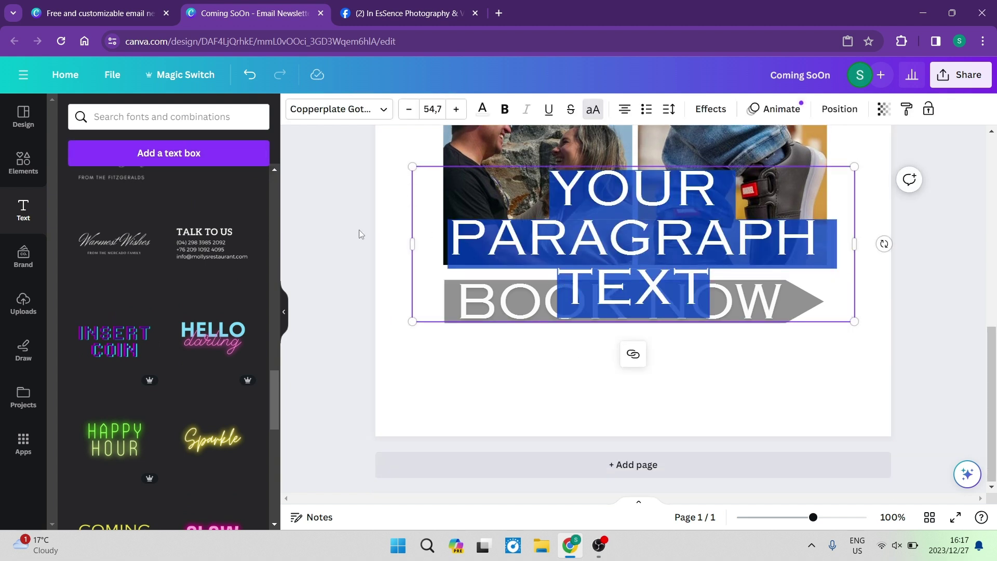
click(316, 191)
click(640, 244)
drag(640, 258, 643, 398)
double_click(642, 397)
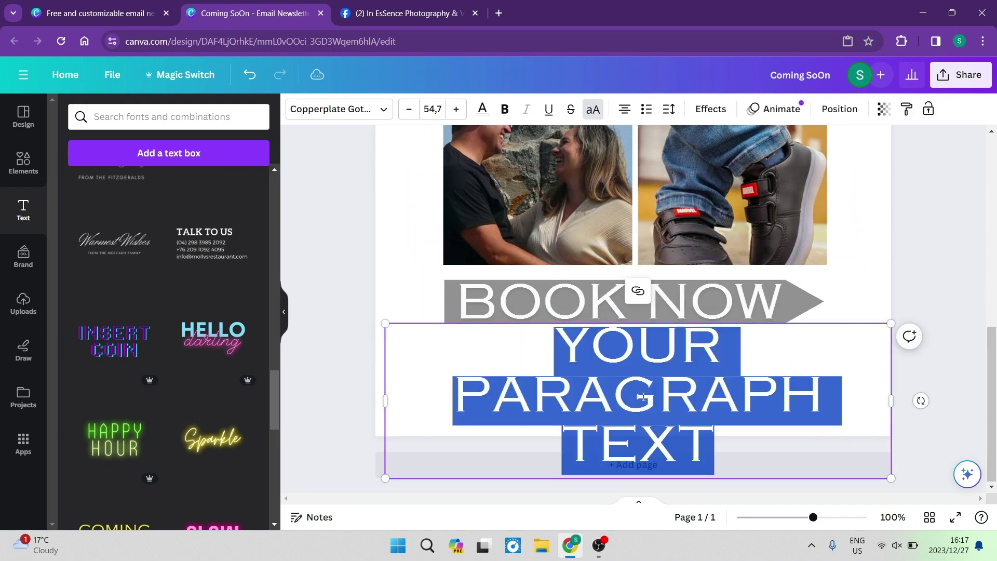
text(CONTACT DE)
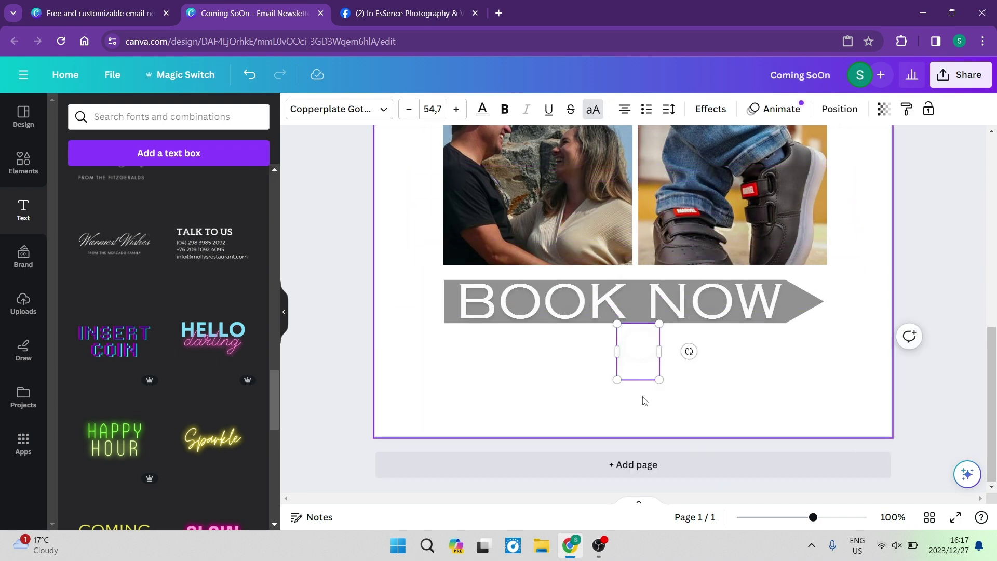
text(TILS)
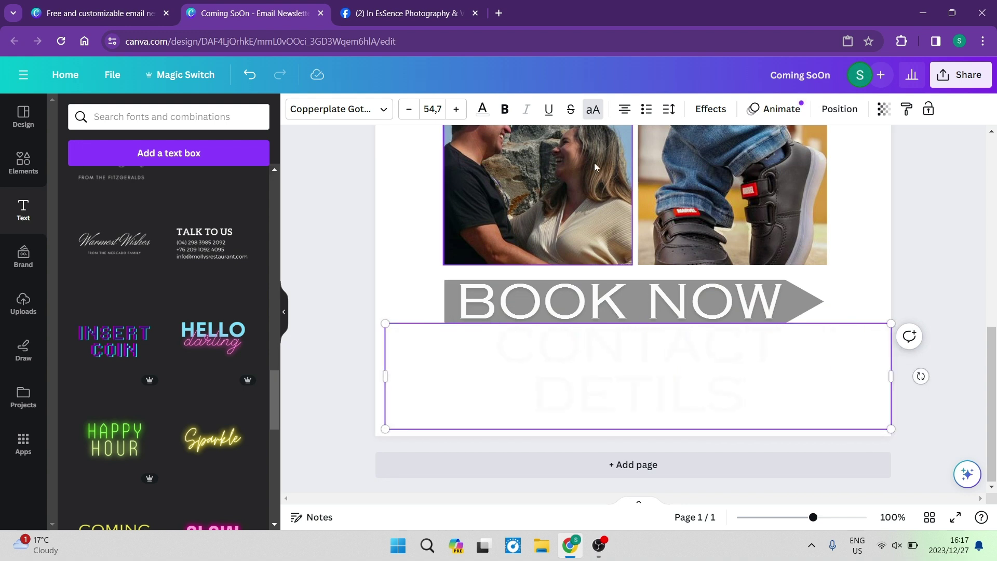
Recolor the contact text below the lower banner black and reduce its font size.
double_click(595, 379)
triple_click(583, 340)
click(482, 108)
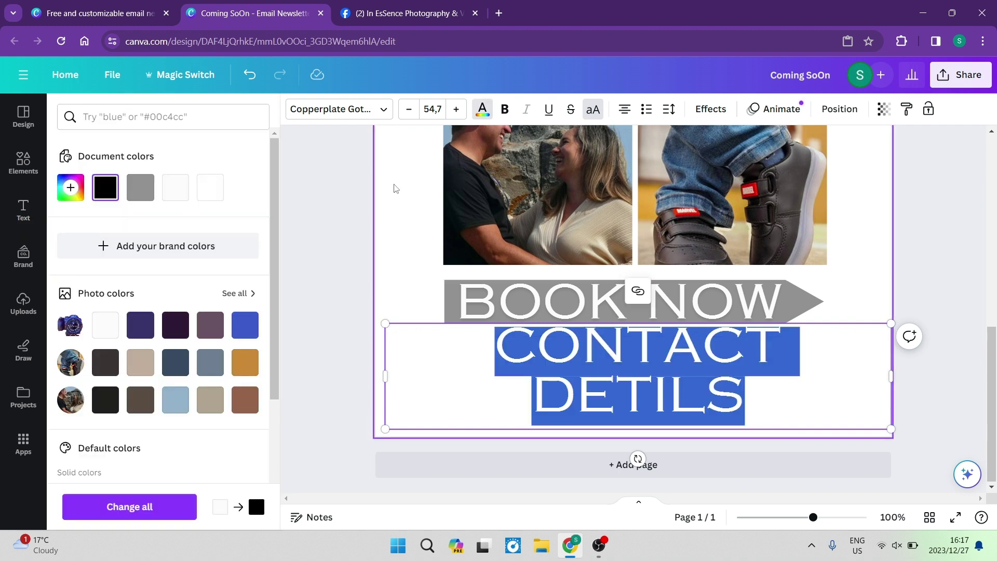
click(408, 109)
click(408, 109)
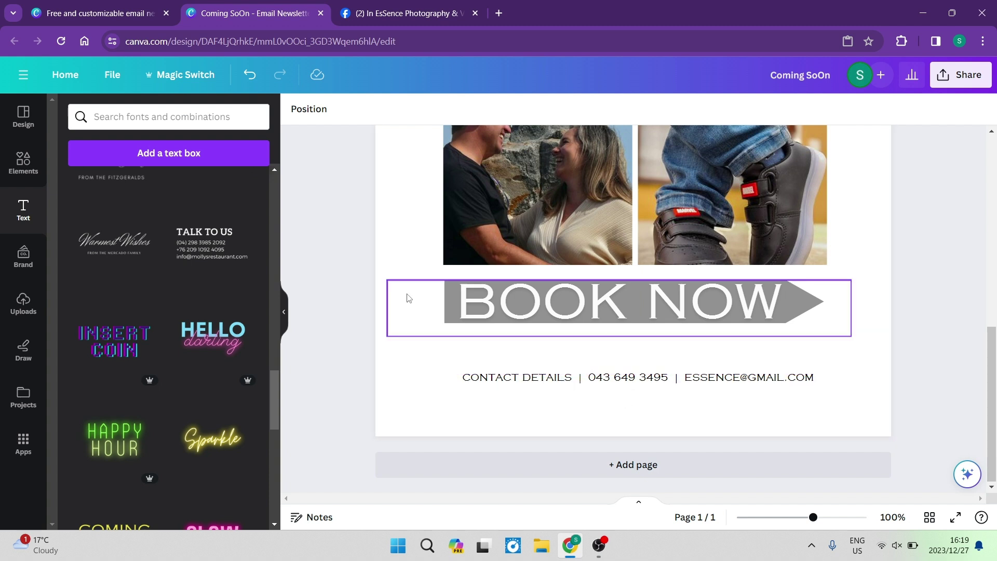
Review the whole newsletter from logo to contact line, and browse the element library's graphics, stickers, photos, videos and audio.
scroll(354, 284, up, 3)
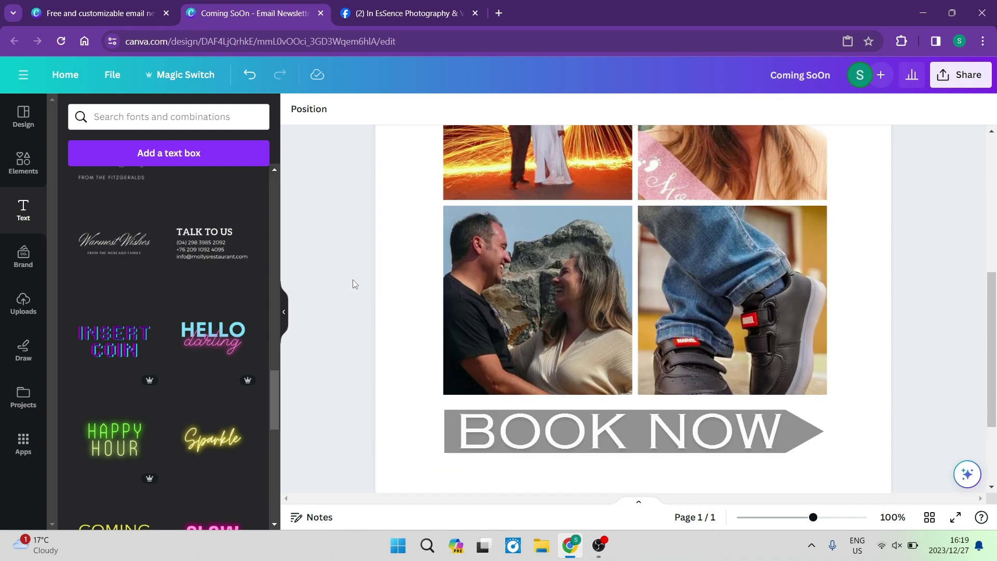
scroll(354, 283, down, 3)
scroll(354, 283, up, 2)
scroll(353, 279, up, 9)
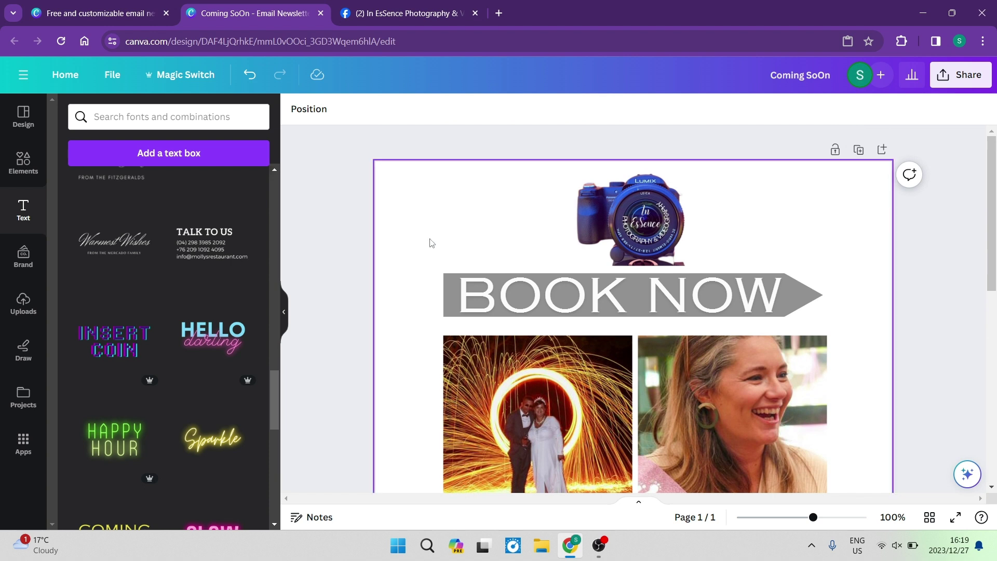
scroll(423, 233, down, 2)
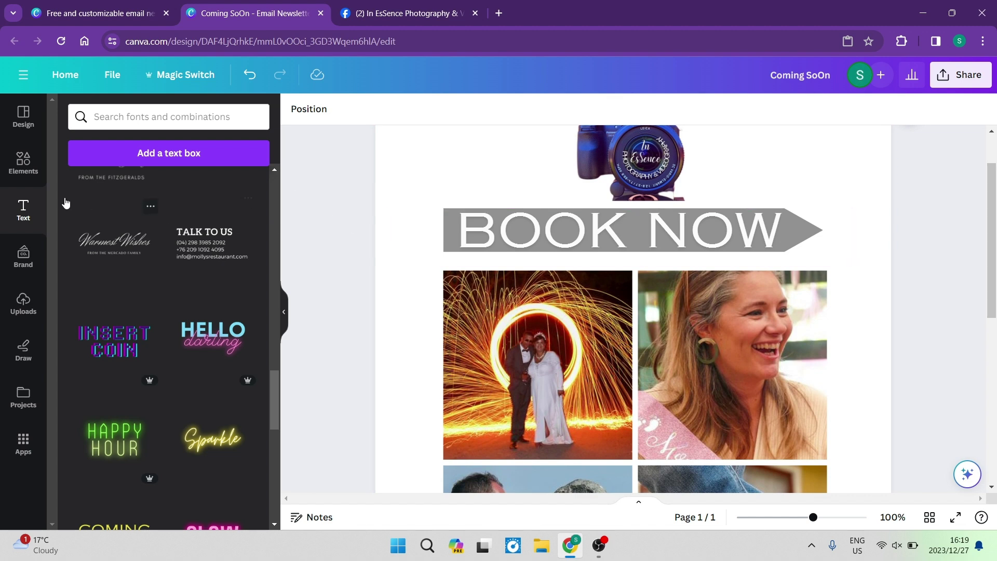
click(28, 166)
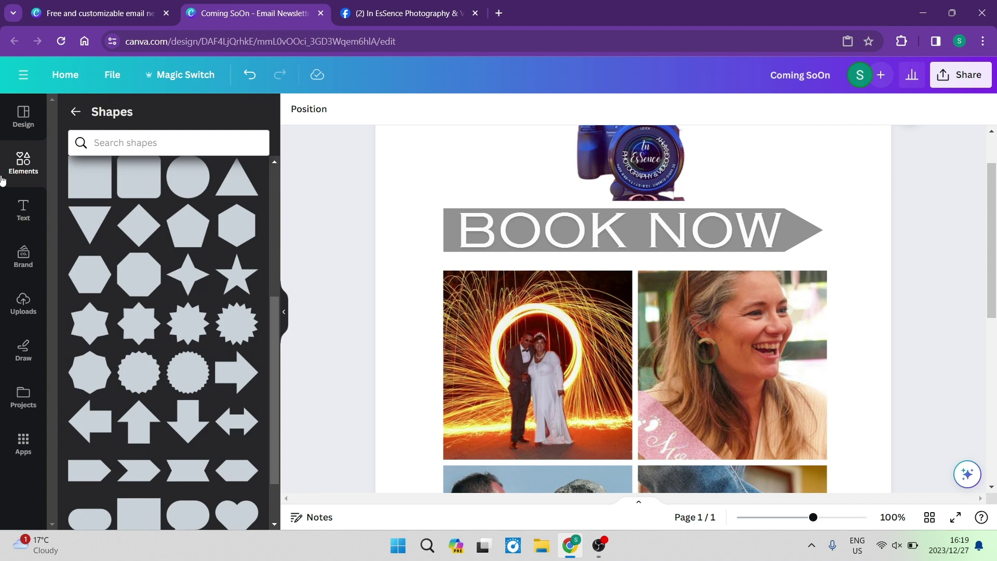
click(76, 111)
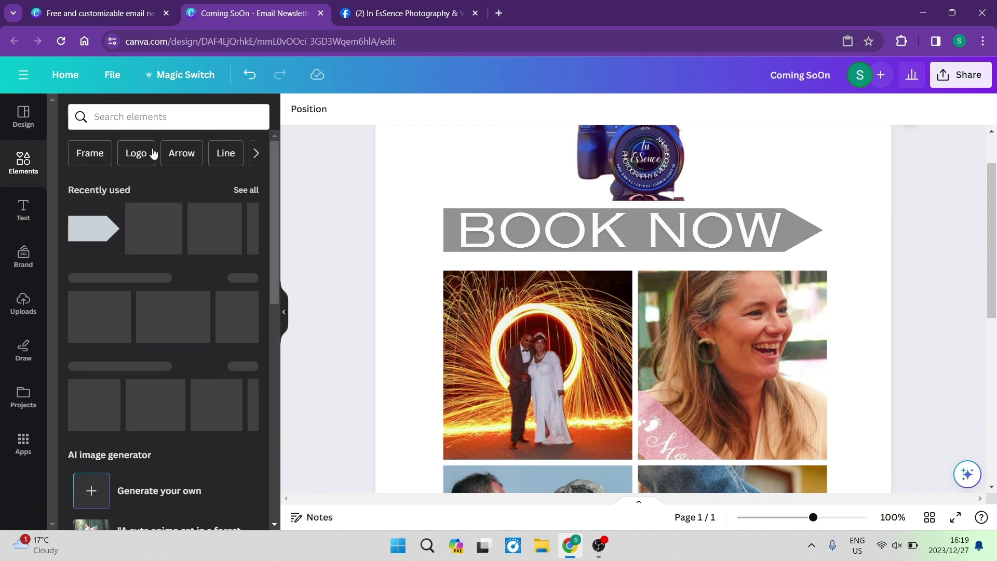
click(152, 117)
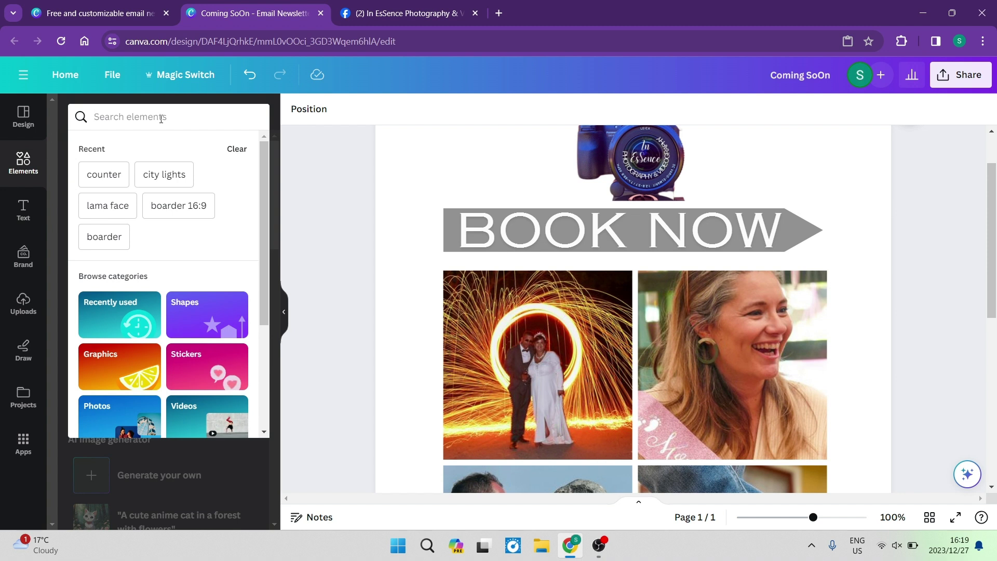
click(285, 167)
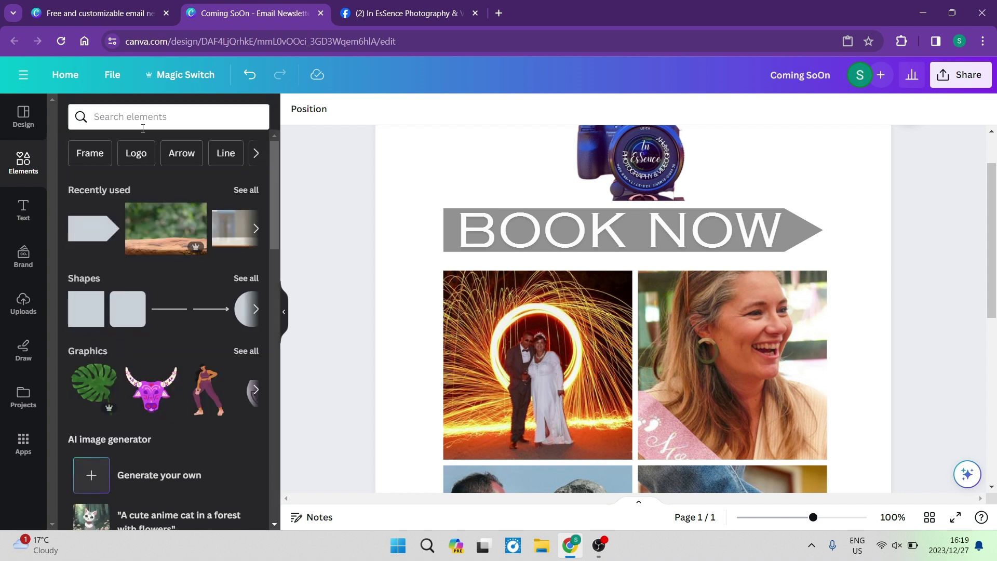
scroll(147, 222, down, 7)
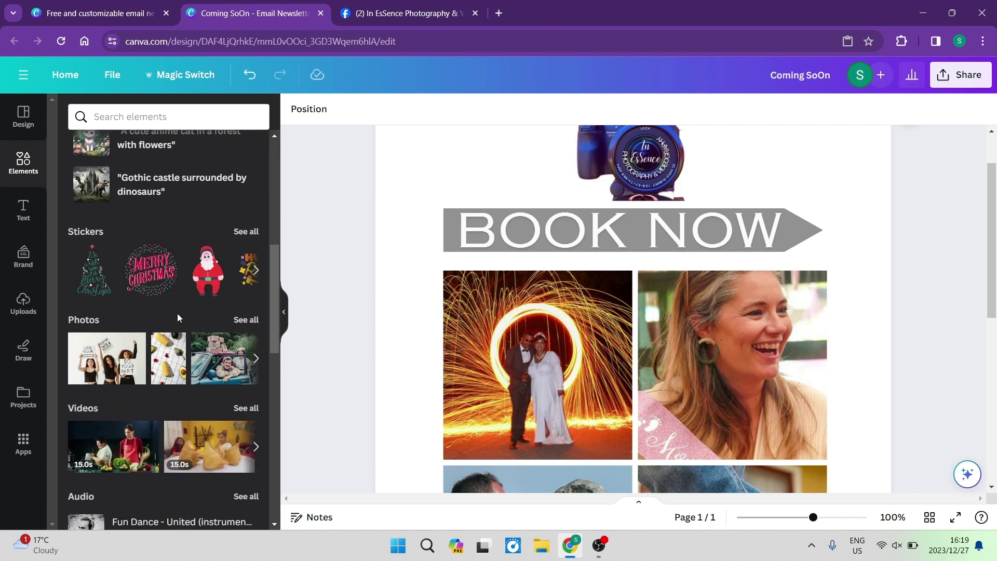
scroll(178, 317, down, 3)
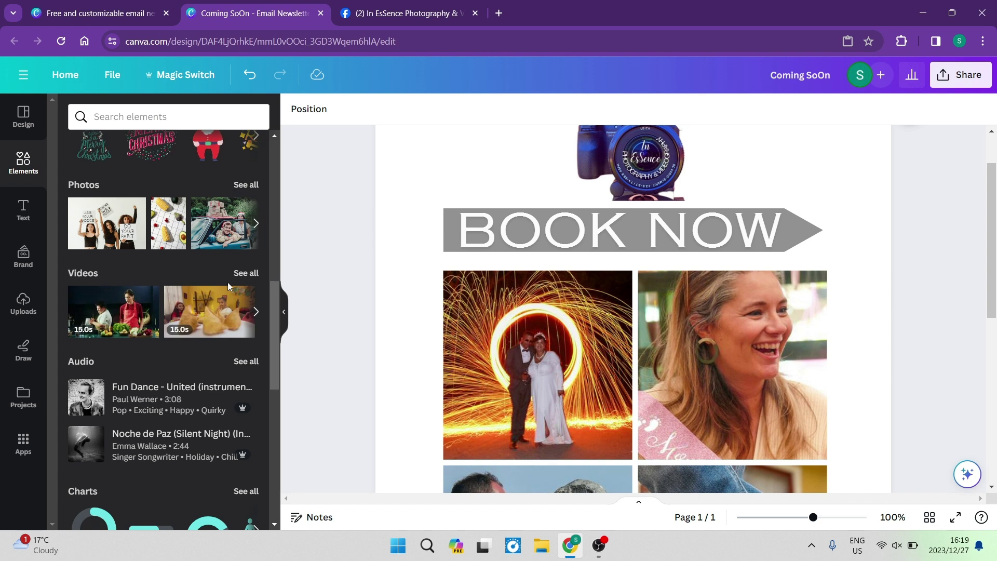
scroll(342, 262, up, 2)
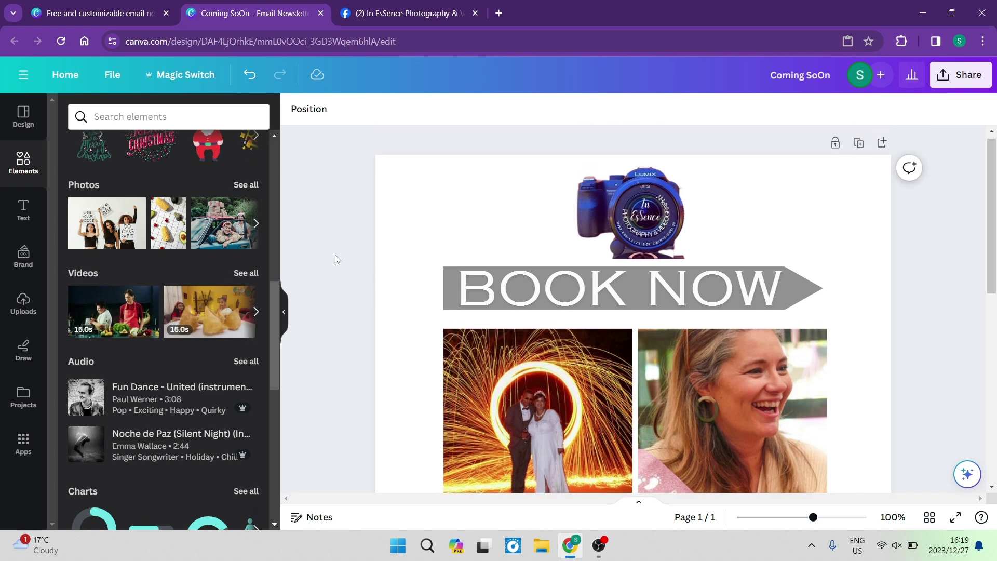
scroll(368, 227, down, 1)
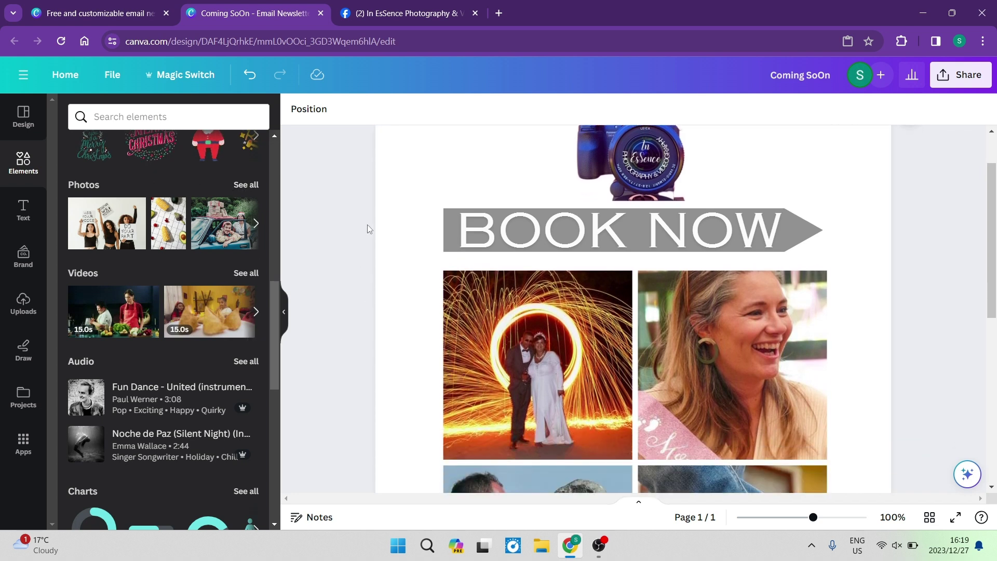
scroll(369, 229, down, 8)
scroll(376, 232, up, 2)
scroll(376, 232, up, 7)
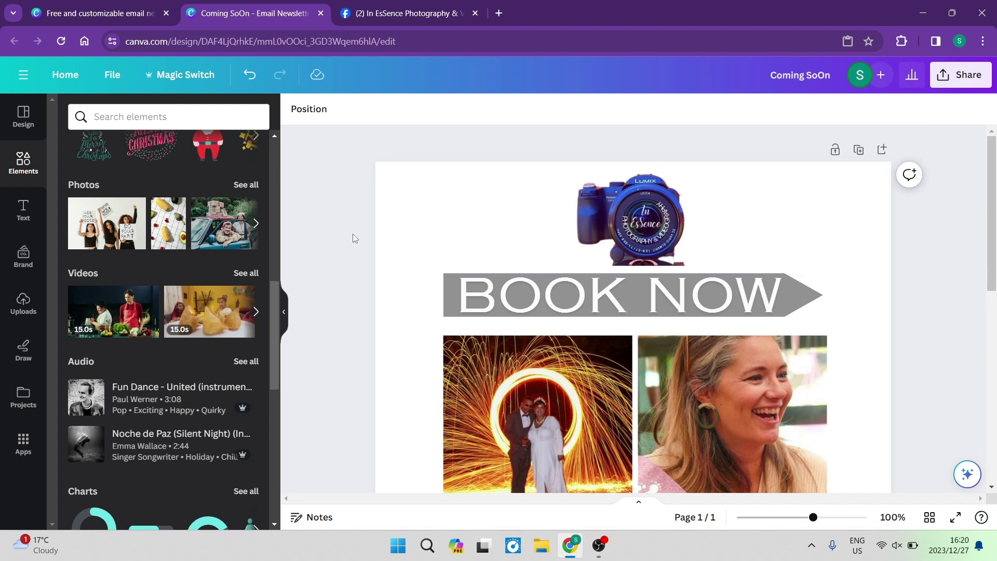
Select the layers of the lower BOOK NOW text and its arrow together and open the link entry for them.
click(306, 115)
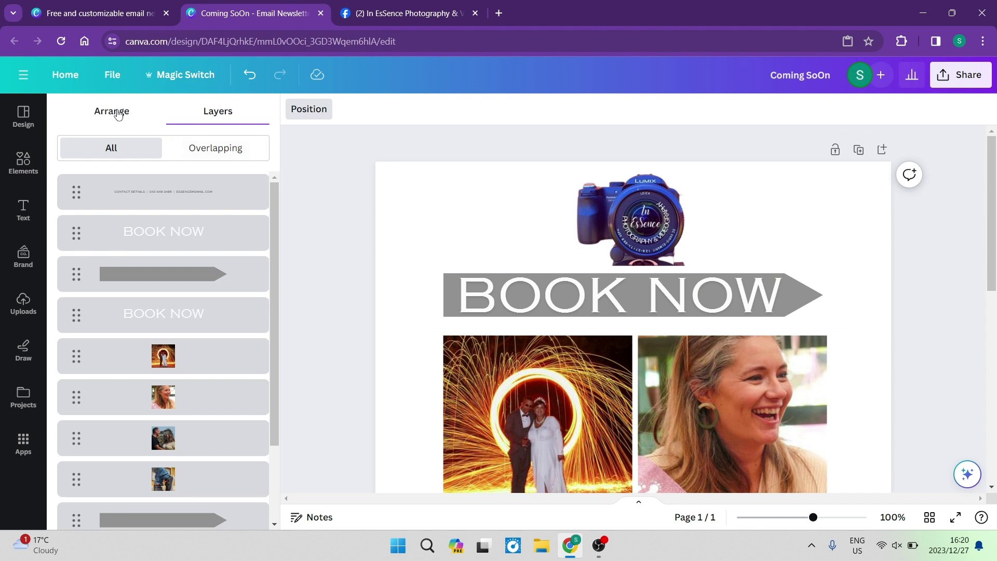
click(181, 240)
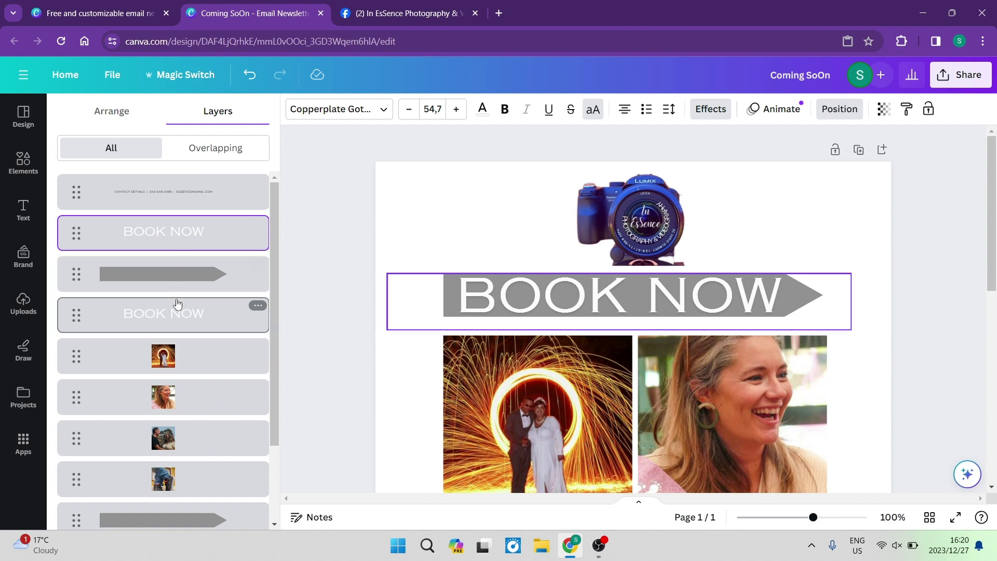
shift+click(167, 273)
scroll(597, 312, down, 8)
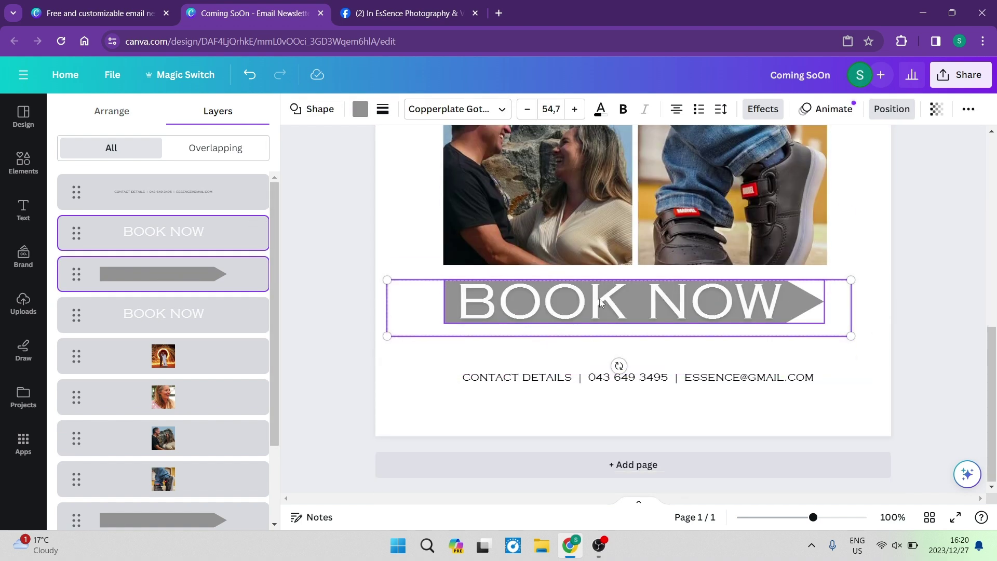
right_click(646, 300)
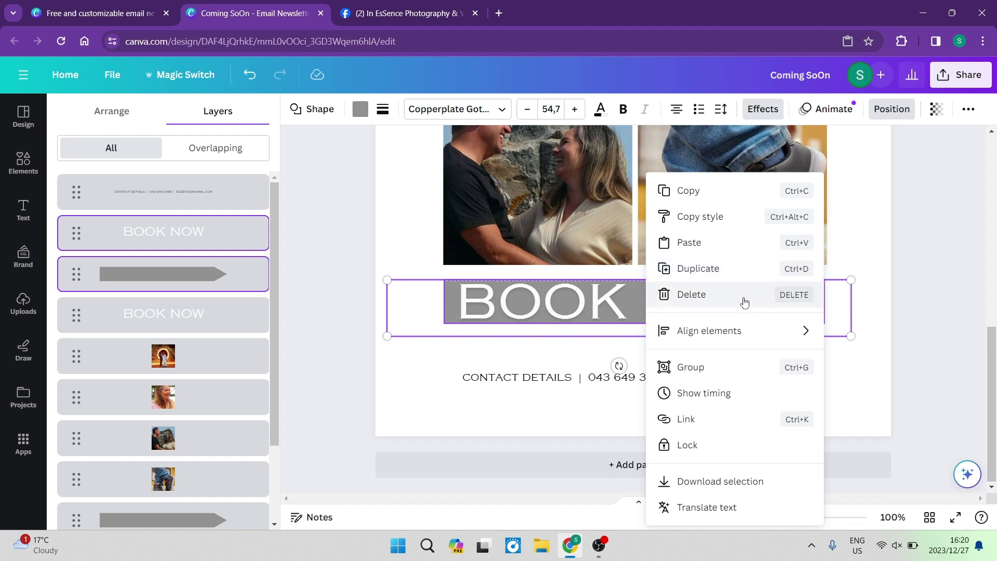
click(715, 420)
click(749, 340)
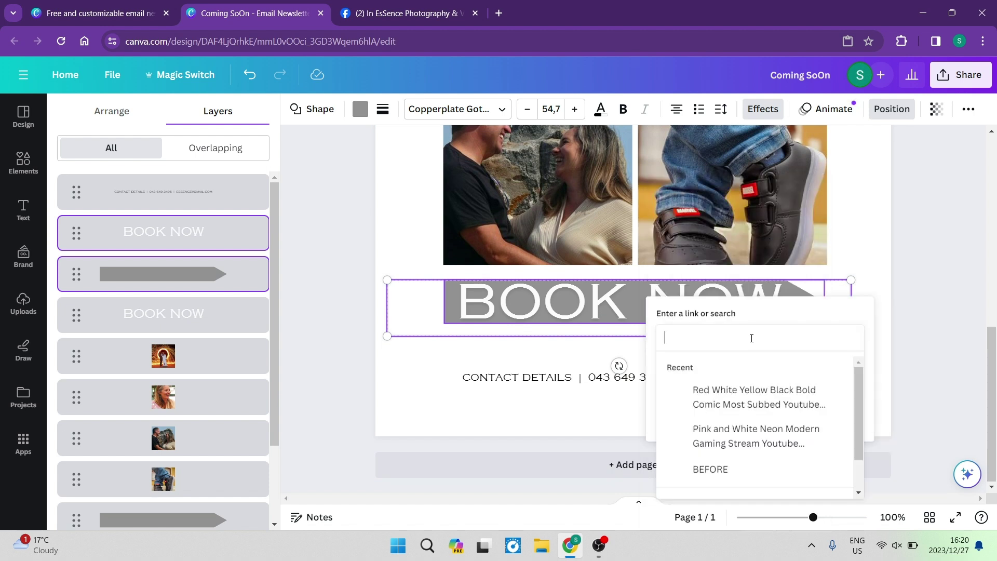
click(777, 318)
click(716, 338)
Copy the business's Facebook photos page address, web.facebook.com/InEsSencePhotographyandVideography/photos, and apply it in Canva as the lower banner's link.
click(405, 13)
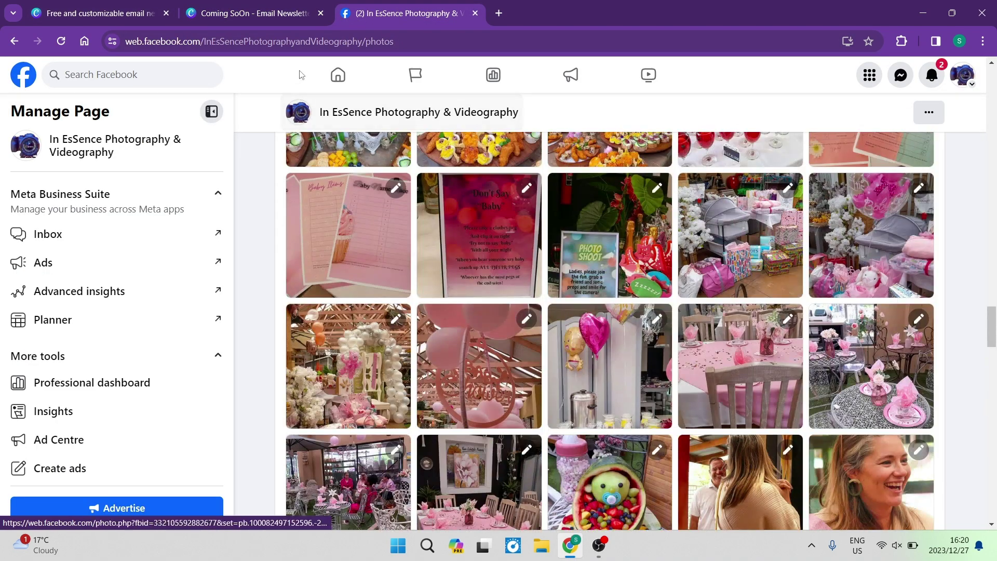
click(301, 40)
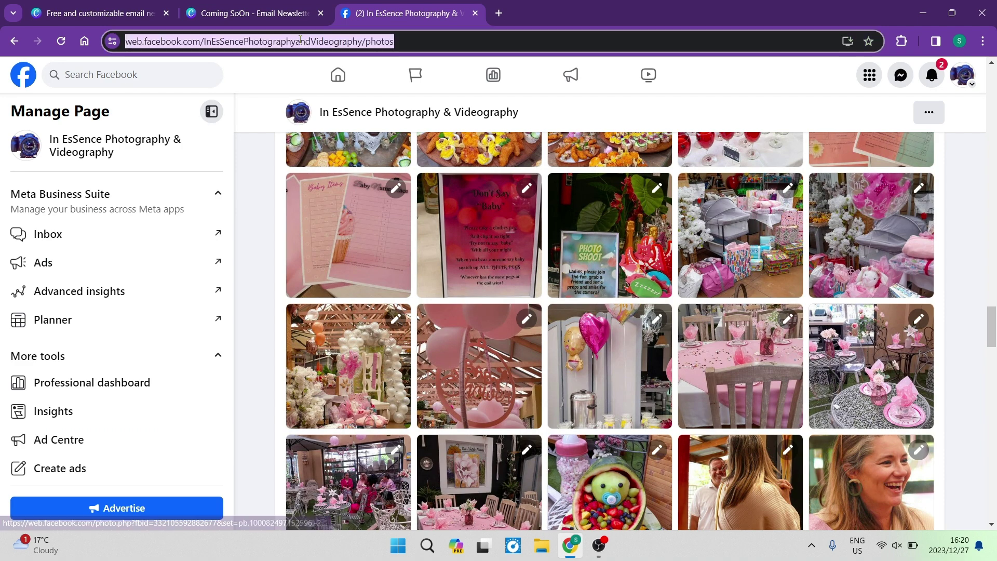
click(253, 13)
click(715, 336)
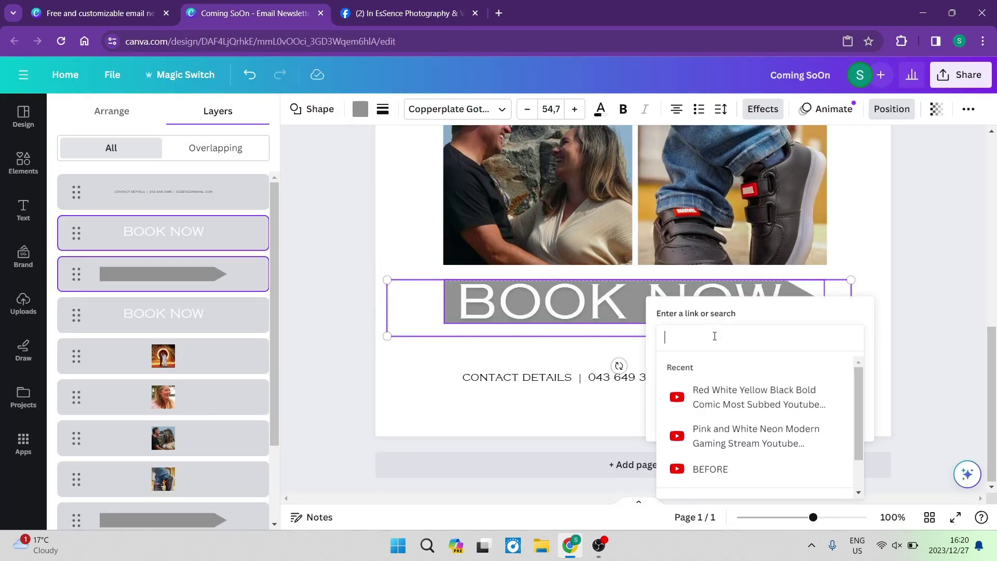
key(ctrl+v)
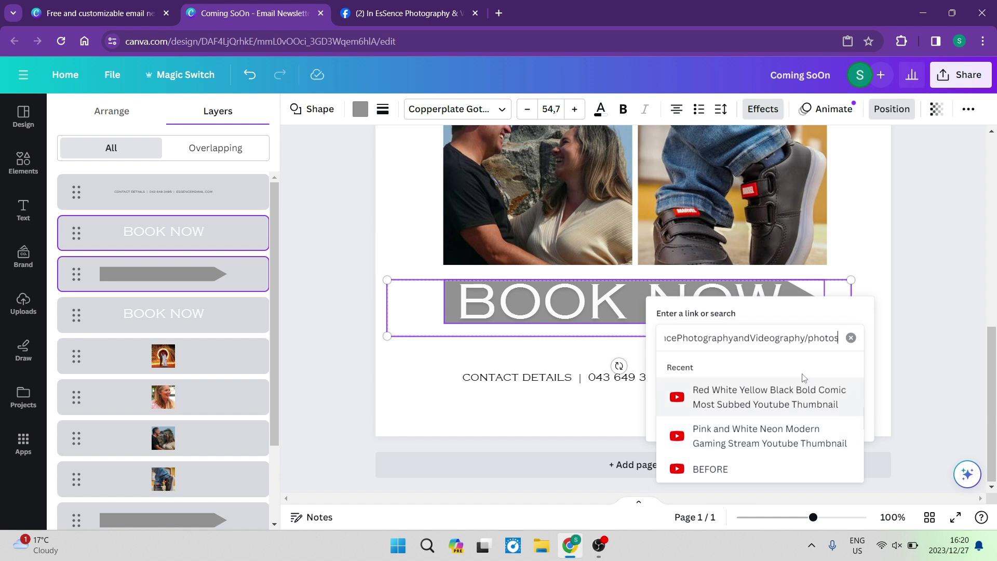
key(Return)
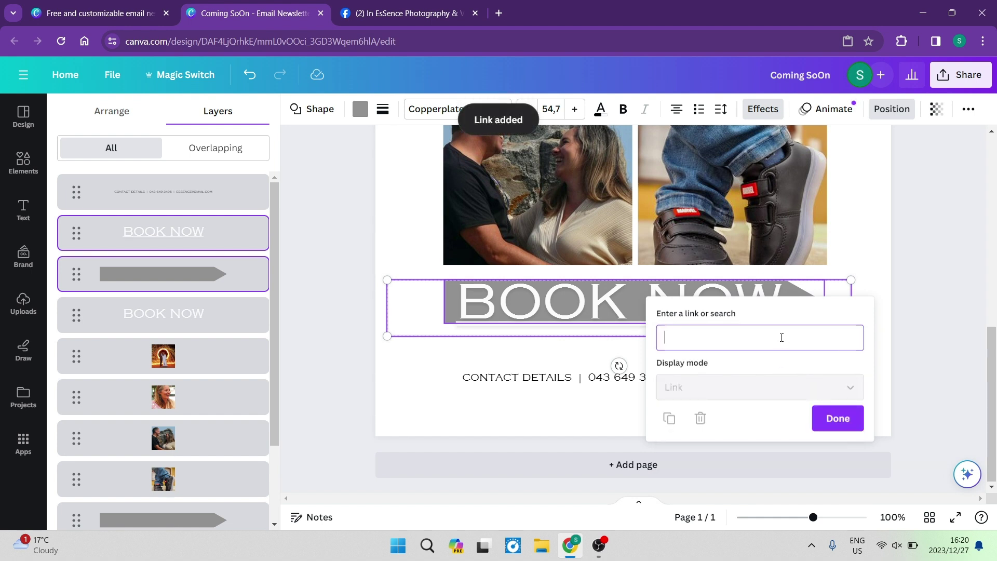
Close the lower banner's link entry, look over the linked Facebook page up to its cover photo, and return to Canva.
click(916, 283)
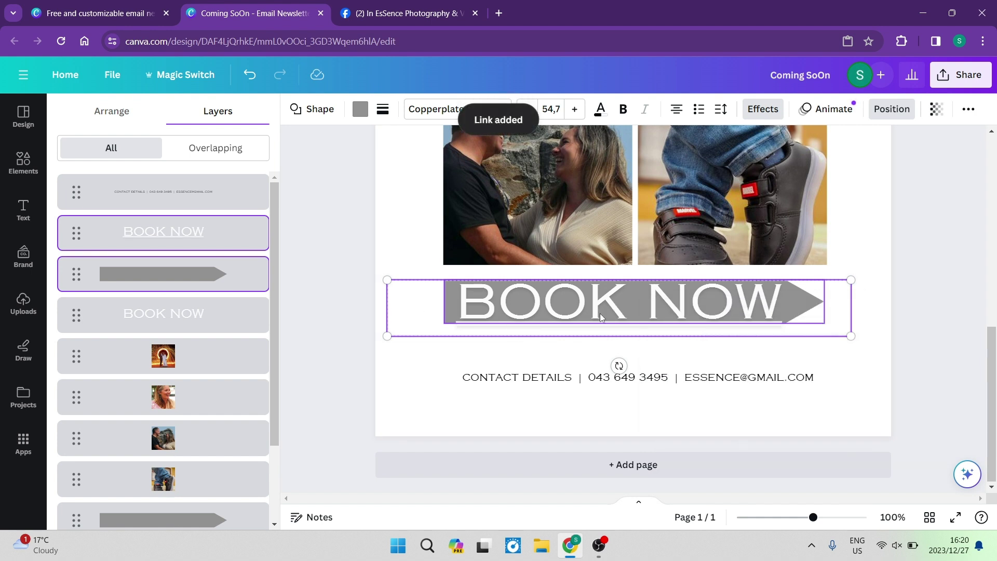
click(382, 20)
scroll(347, 259, up, 20)
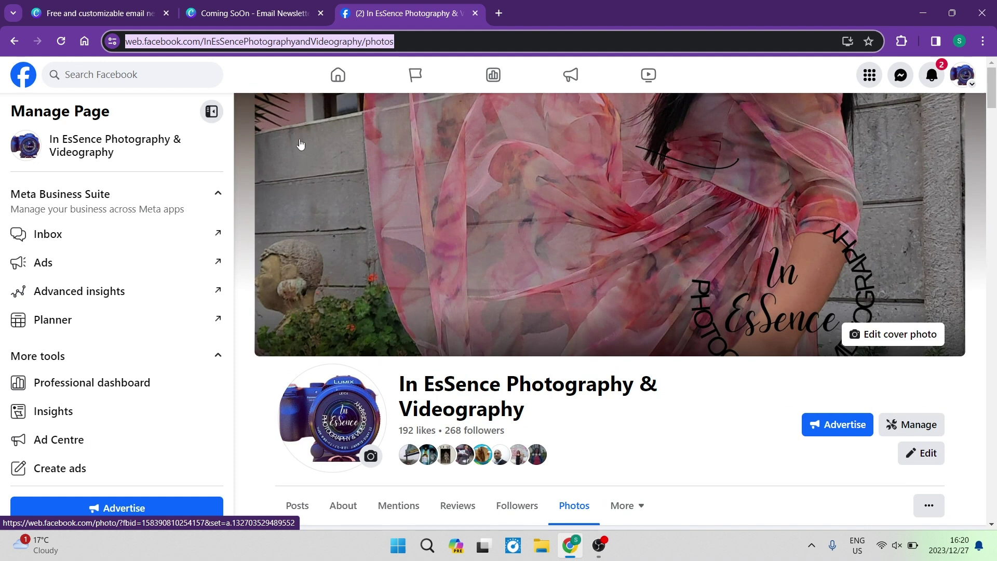
click(253, 14)
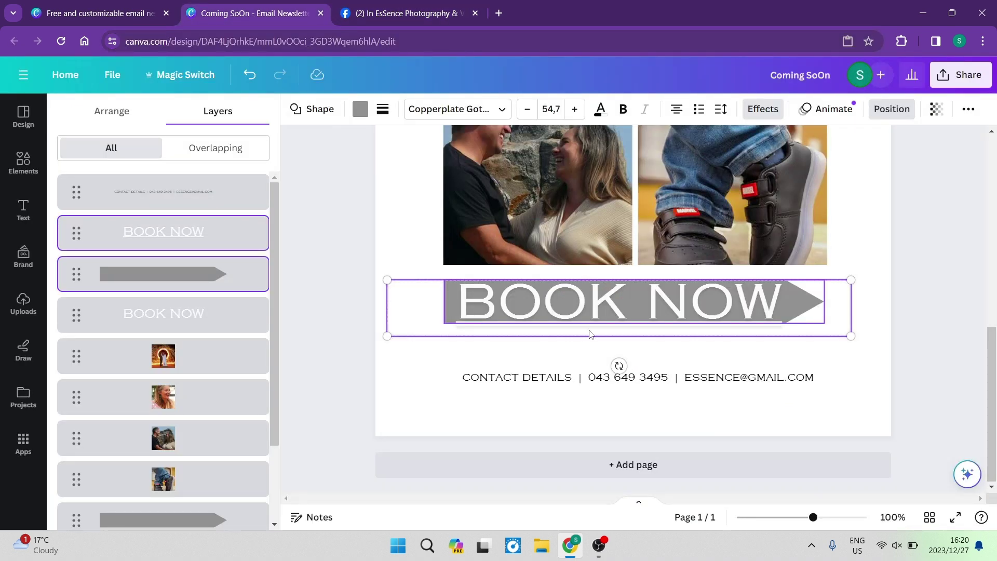
Deselect the lower BOOK NOW banner and review the newsletter page from the logo down through the photo grid.
scroll(625, 302, up, 10)
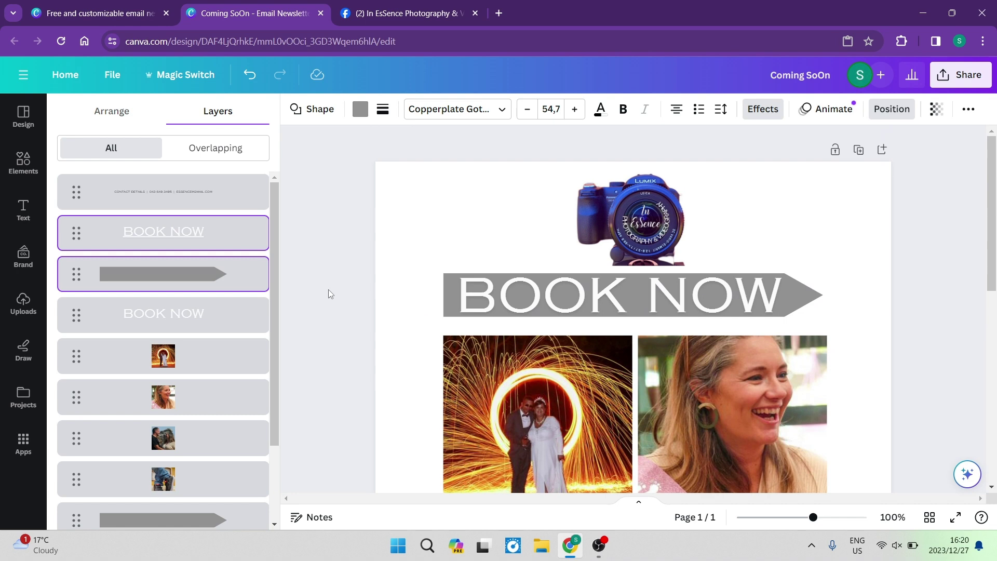
click(310, 266)
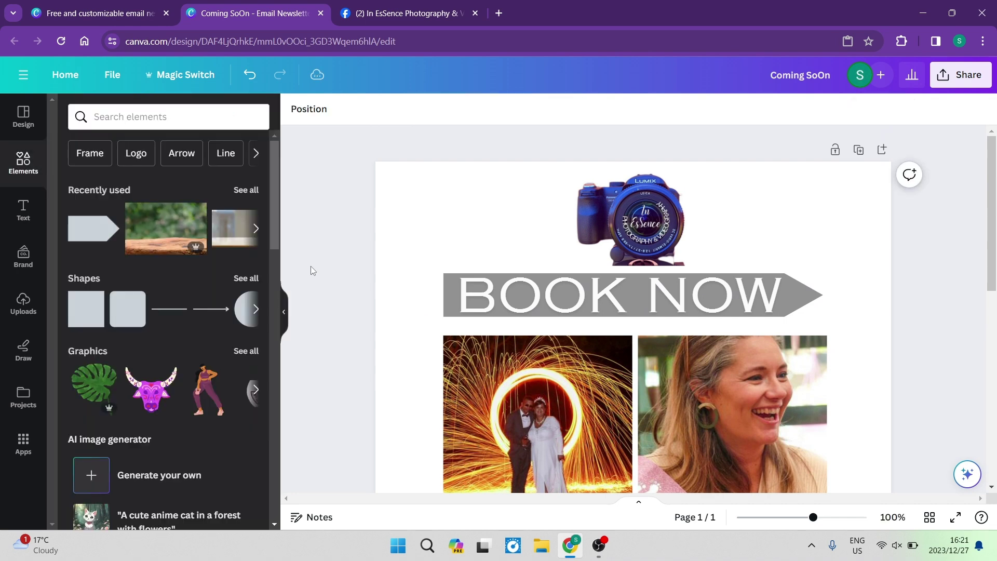
scroll(425, 271, down, 5)
scroll(426, 271, down, 4)
scroll(415, 302, up, 8)
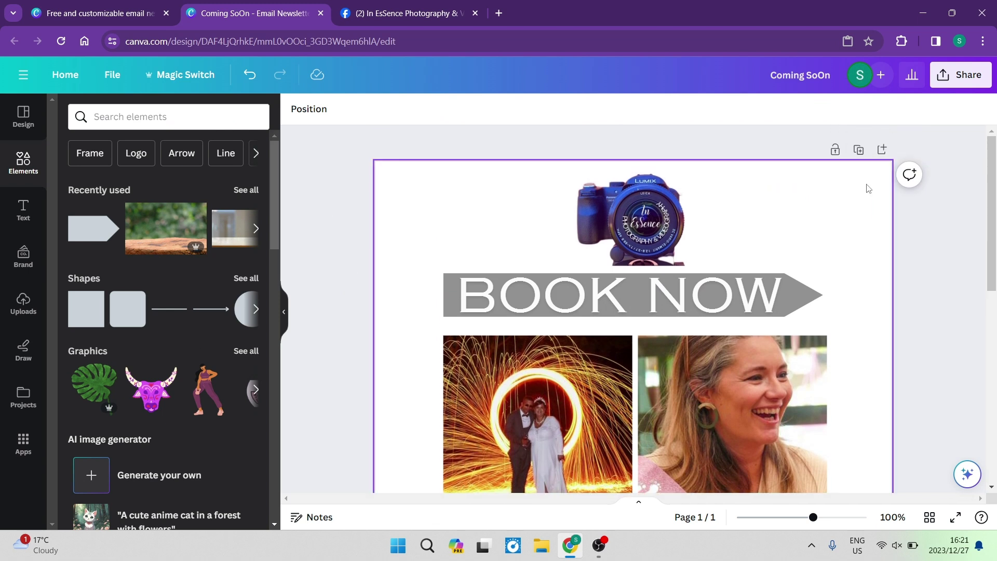
Examine the newsletter's download settings and the file types offered for export, keeping PNG, and go back to the sharing options.
click(966, 76)
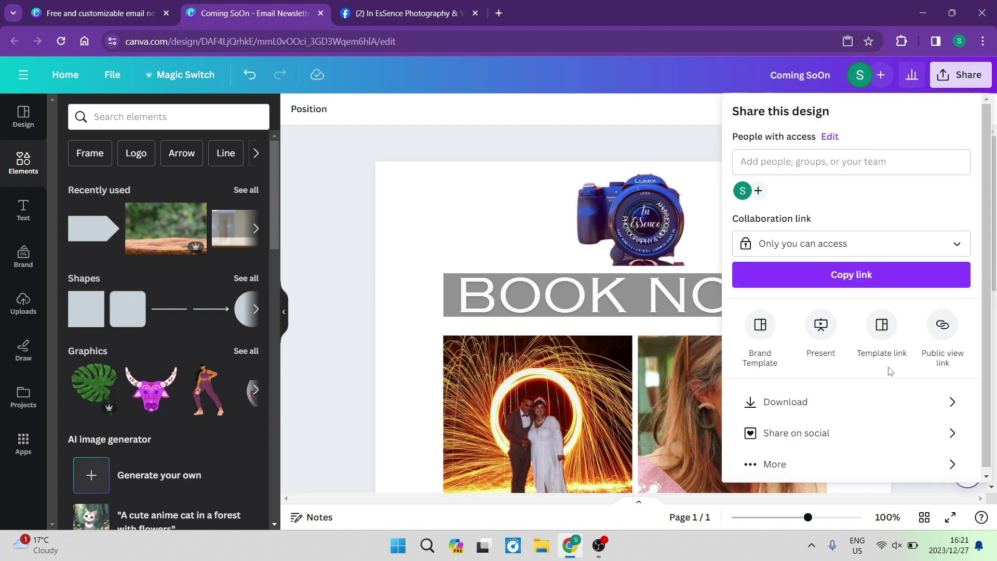
click(868, 406)
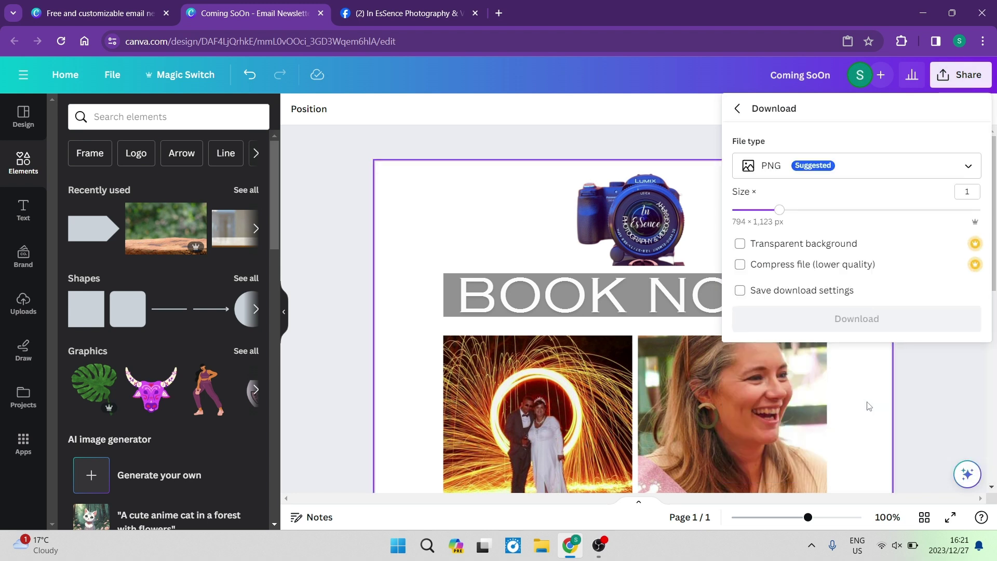
click(904, 170)
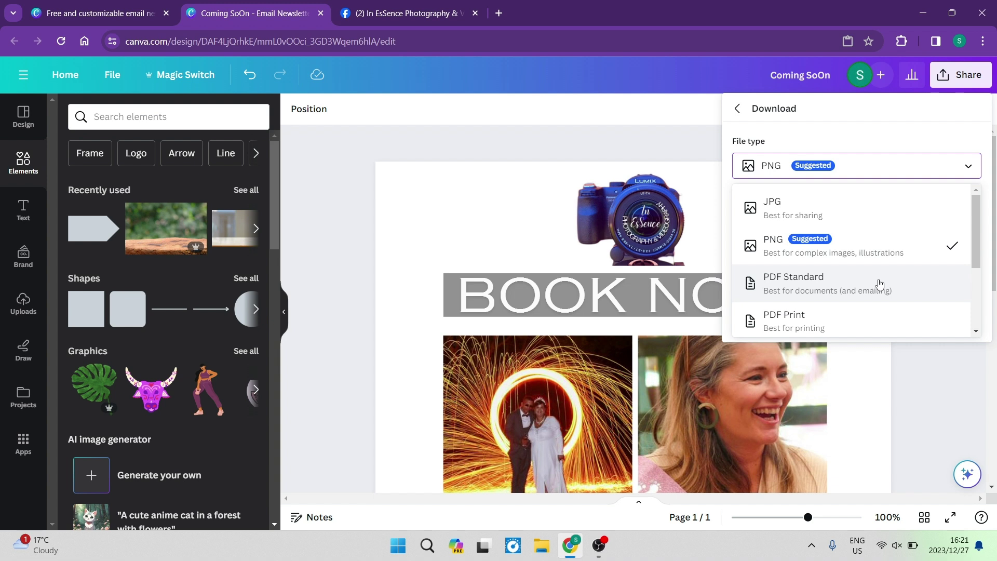
scroll(879, 284, down, 3)
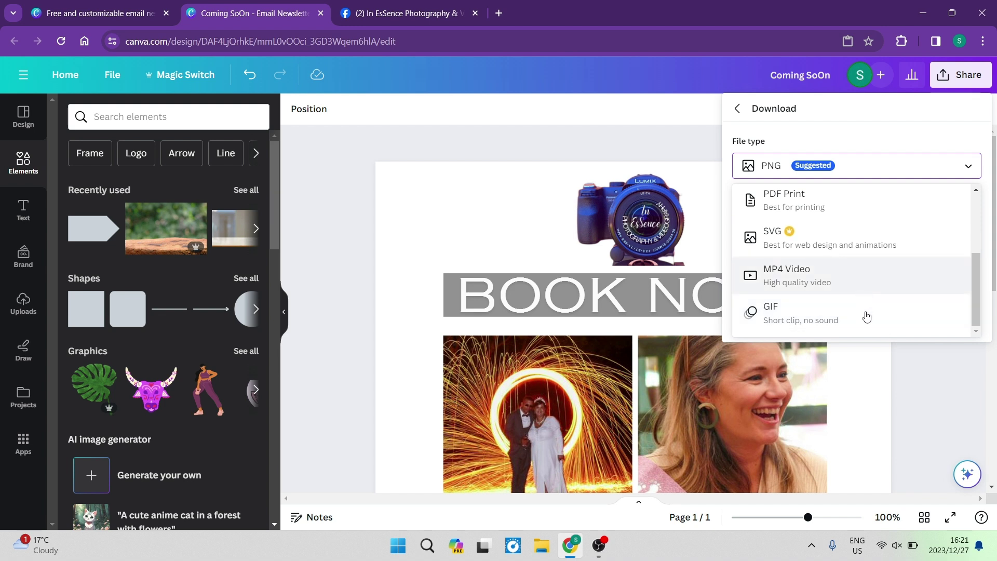
scroll(878, 249, up, 3)
click(847, 134)
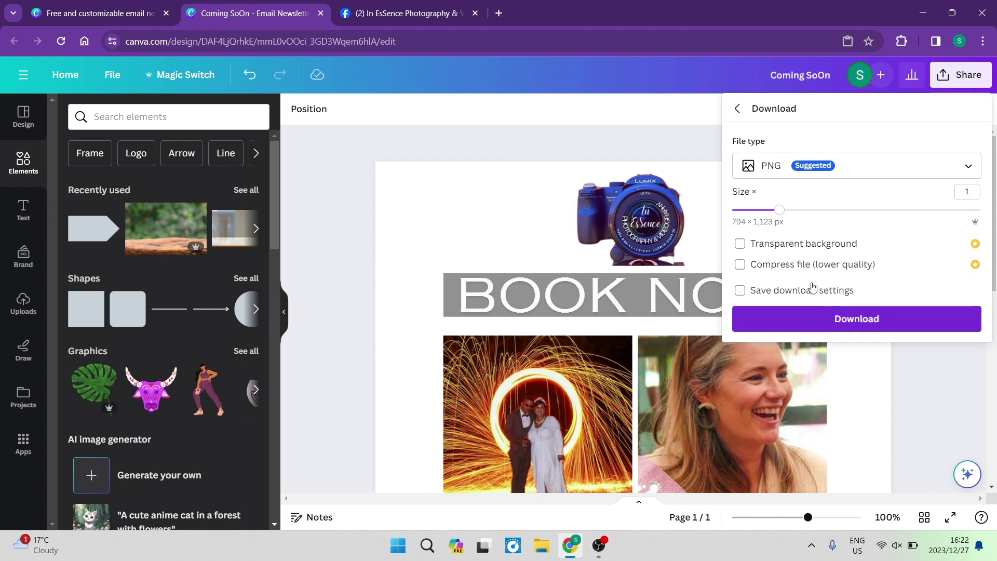
click(728, 110)
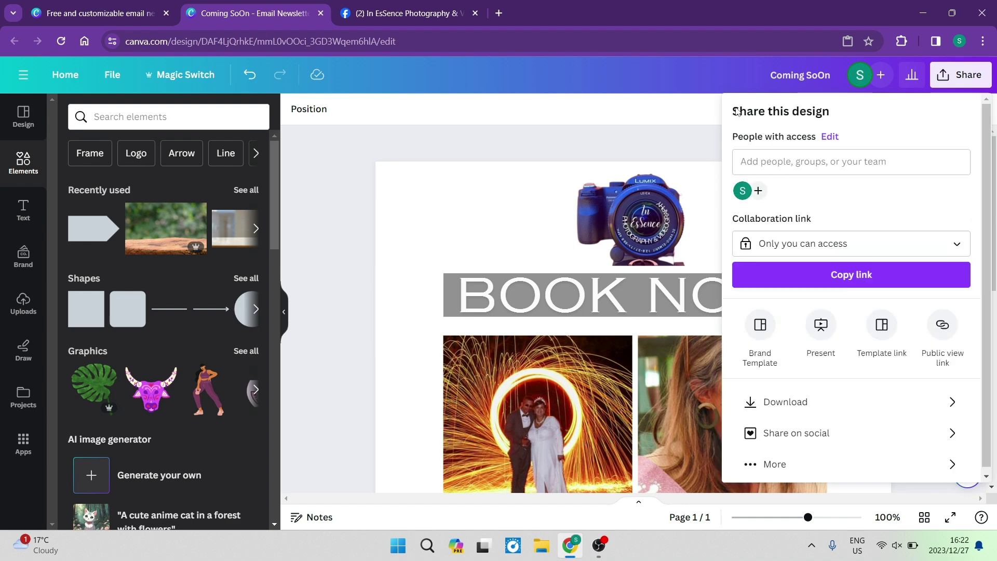
Close the sharing options and look through the finished newsletter's logo, upper banner and photos once more.
click(349, 157)
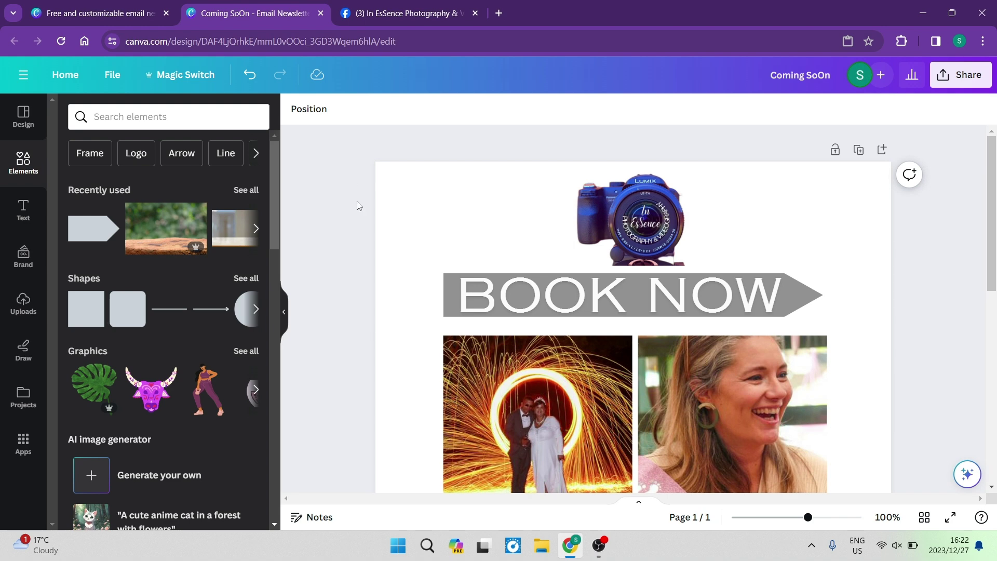
scroll(384, 238, down, 9)
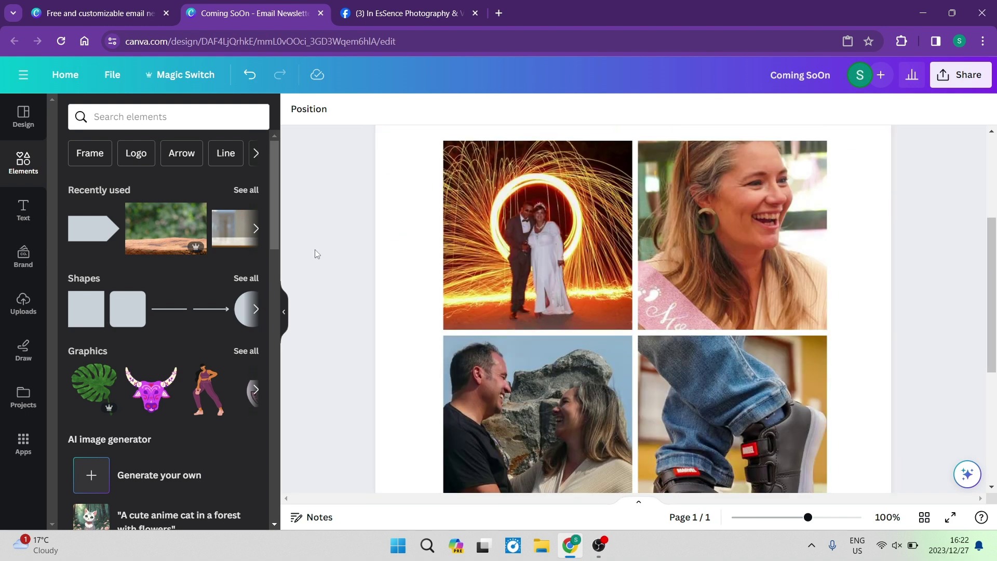
scroll(291, 253, up, 9)
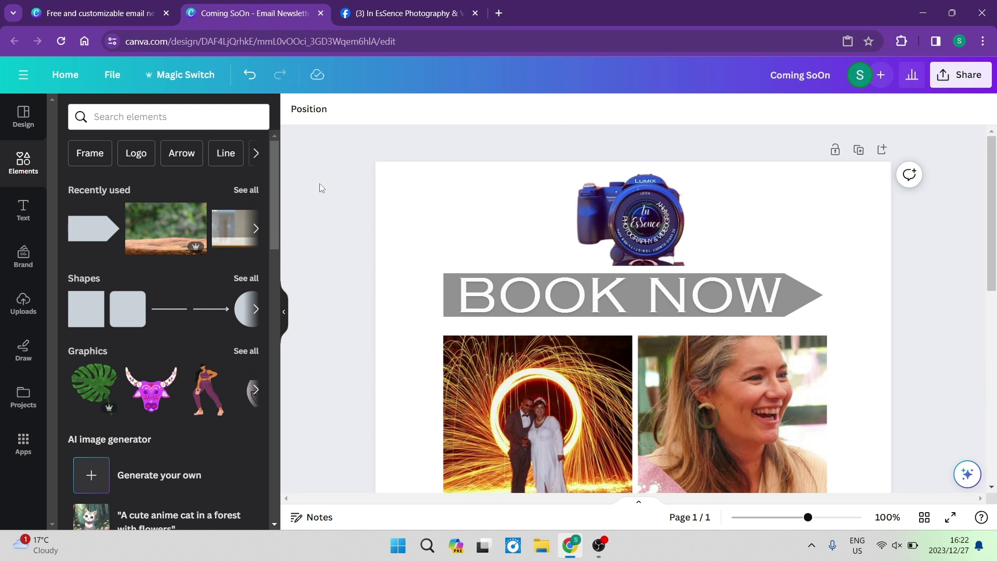